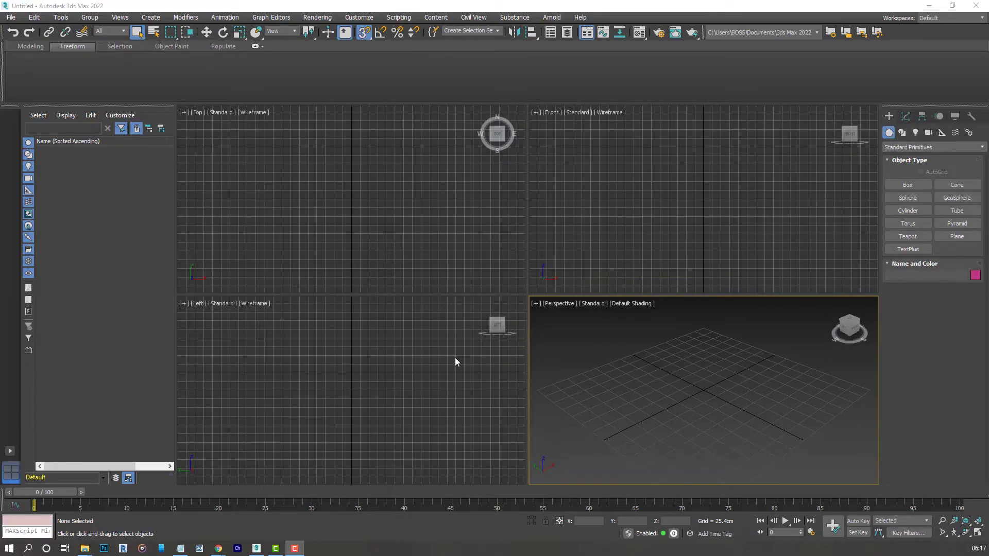
Step: Import 'PROJECT 01-0020 - Floor Plan - Level 0 Copy 1.dwg' into the scene using the default DWG import options
{"action": "left_click", "coordinate": [10, 17]}
{"action": "mouse_move", "coordinate": [44, 166]}
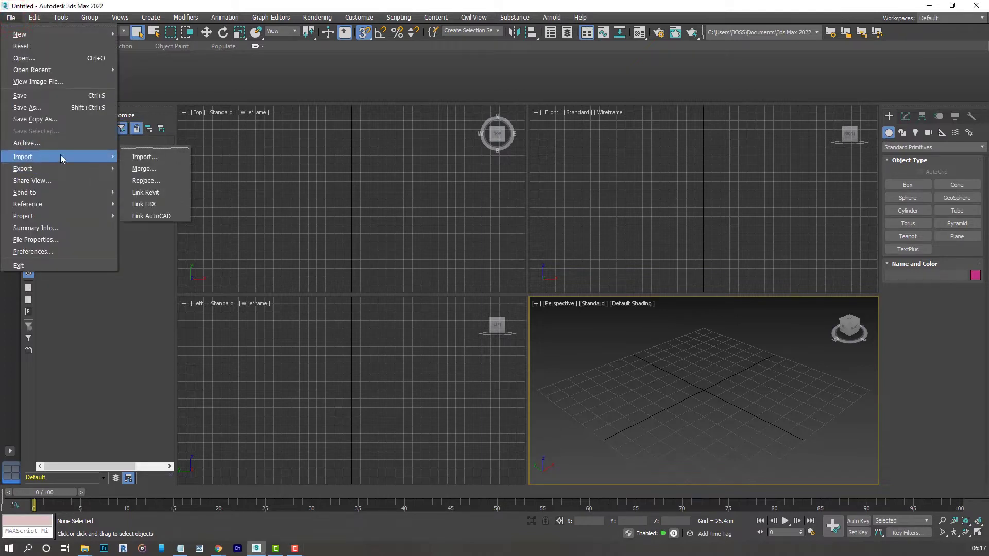
{"action": "left_click", "coordinate": [165, 155]}
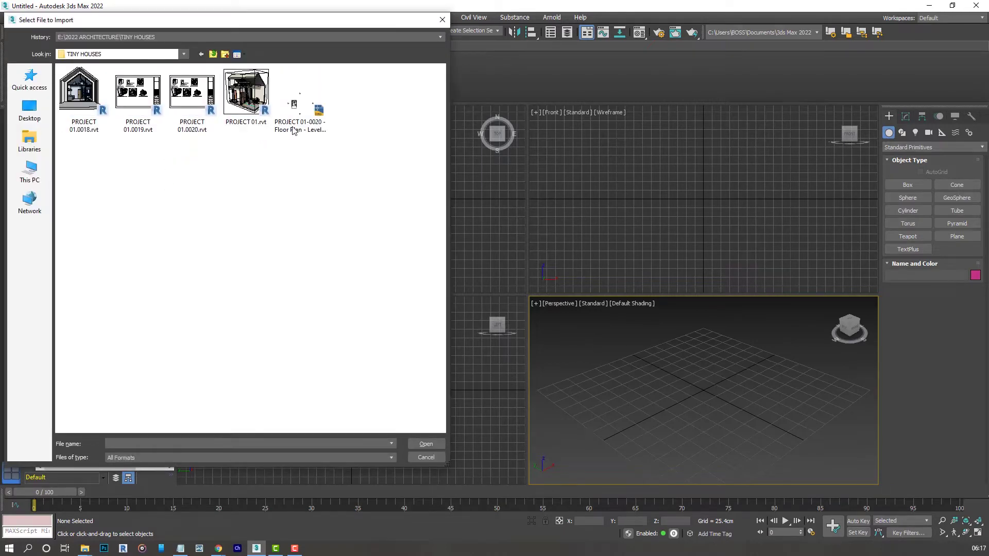
{"action": "left_click", "coordinate": [303, 103]}
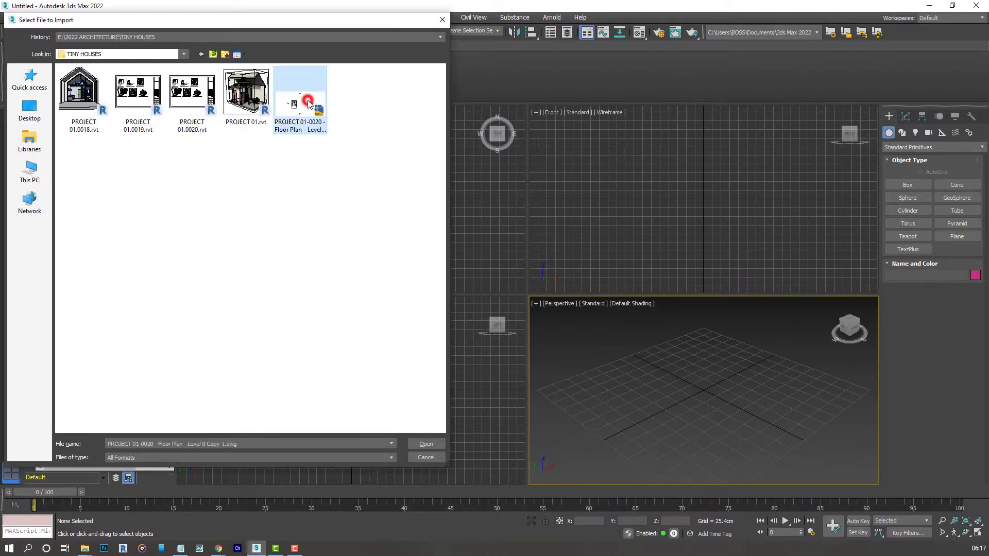
{"action": "left_click", "coordinate": [426, 444]}
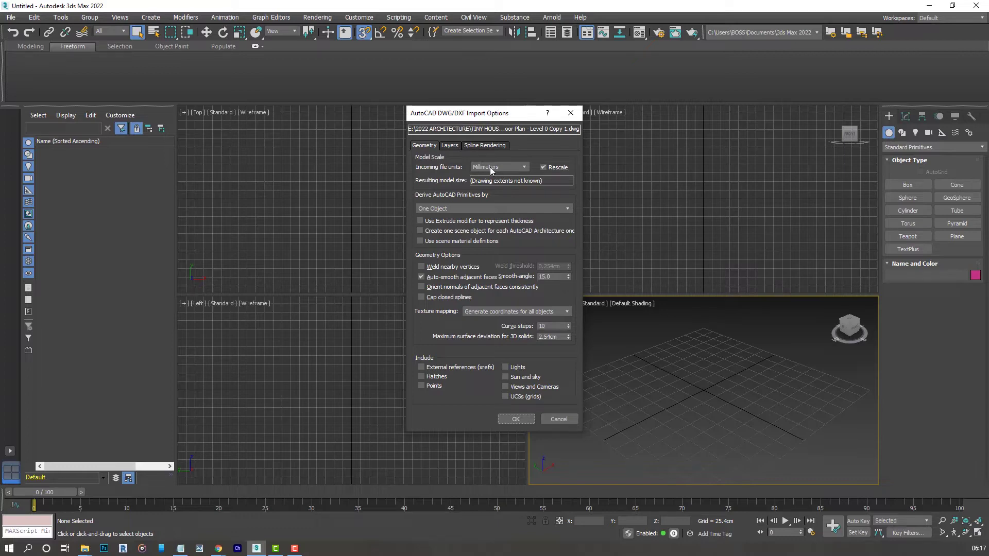
{"action": "left_click", "coordinate": [524, 419]}
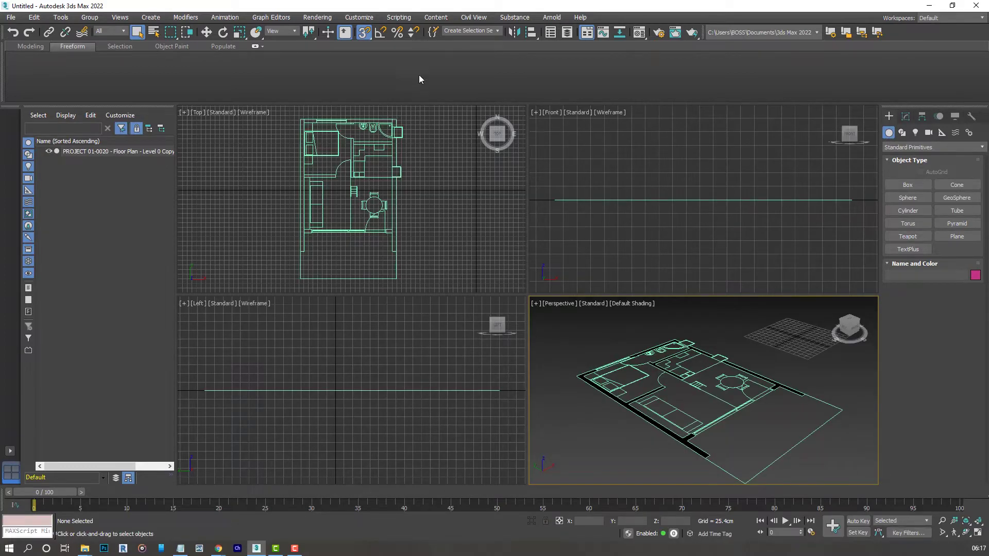
{"action": "left_click", "coordinate": [359, 18]}
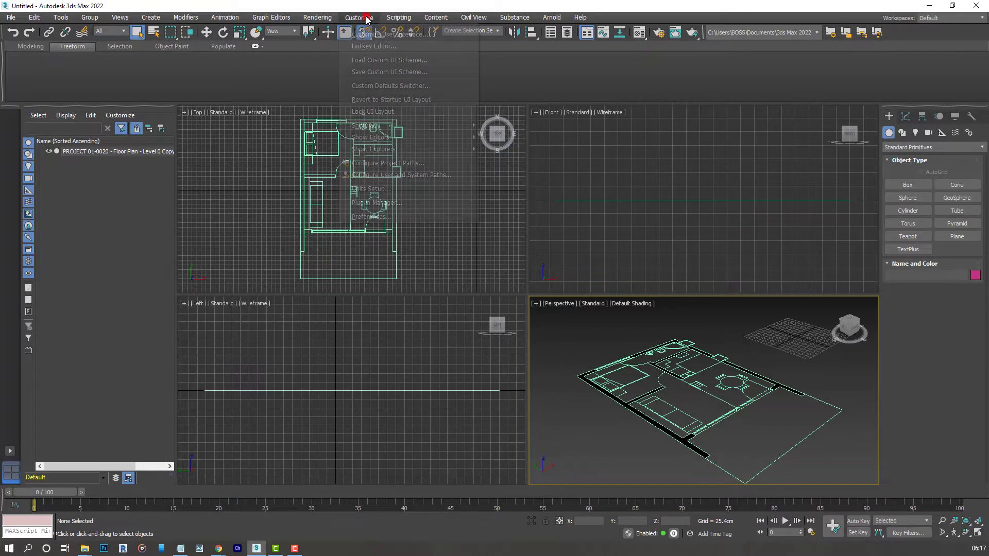
{"action": "left_click", "coordinate": [391, 190]}
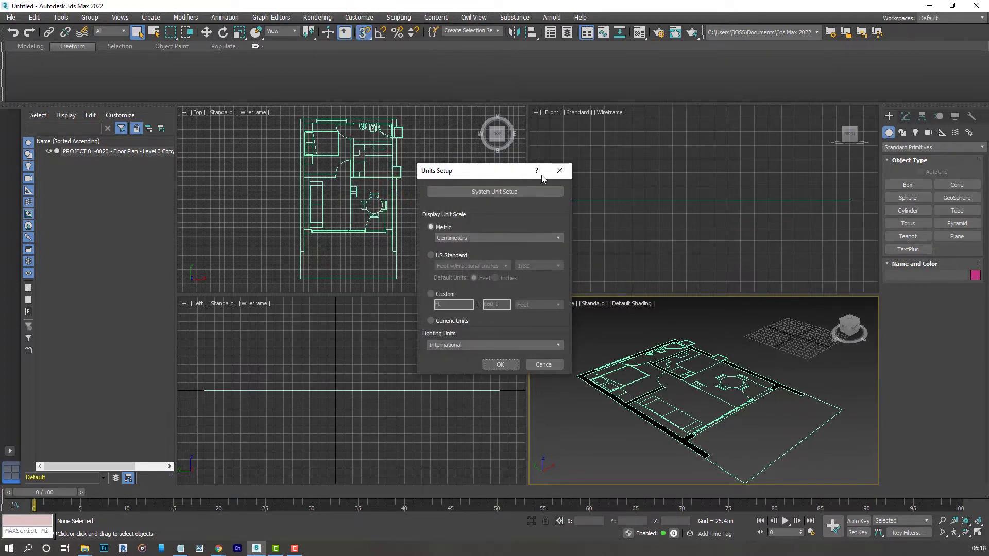
{"action": "left_click", "coordinate": [475, 238]}
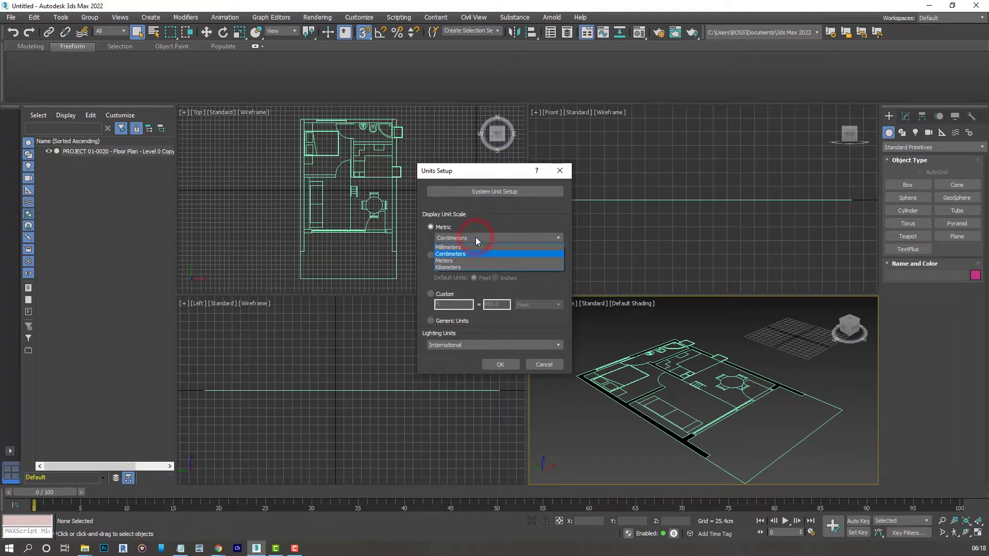
{"action": "left_click", "coordinate": [475, 223]}
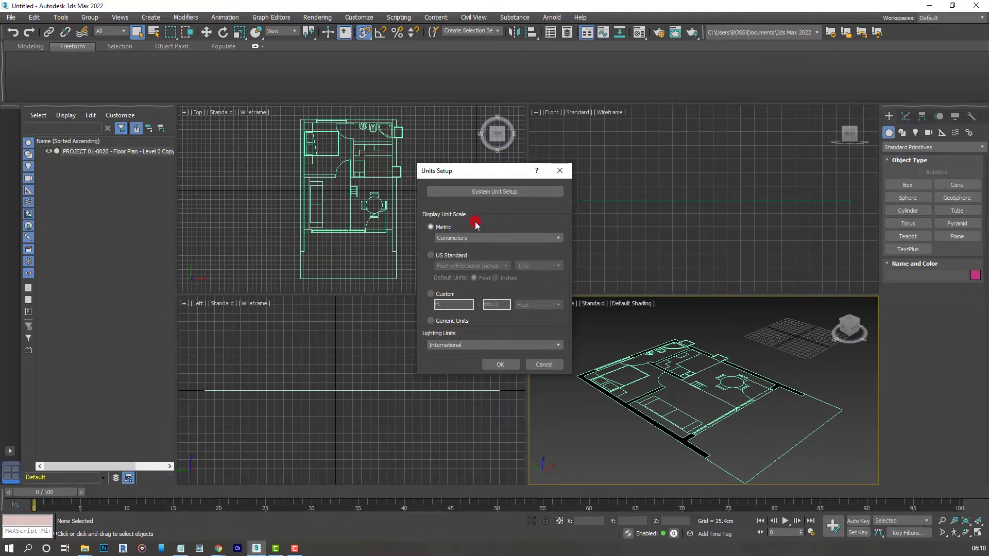
{"action": "left_click", "coordinate": [500, 365]}
{"action": "middle_click_drag", "start_coordinate": [325, 203], "coordinate": [321, 200]}
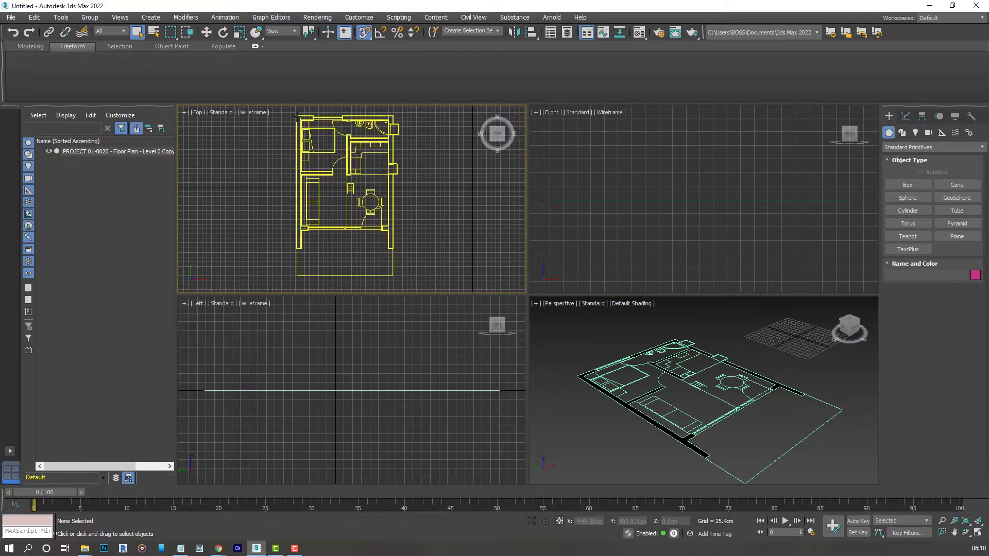
{"action": "scroll", "coordinate": [303, 126], "scroll_direction": "up", "scroll_amount": 4}
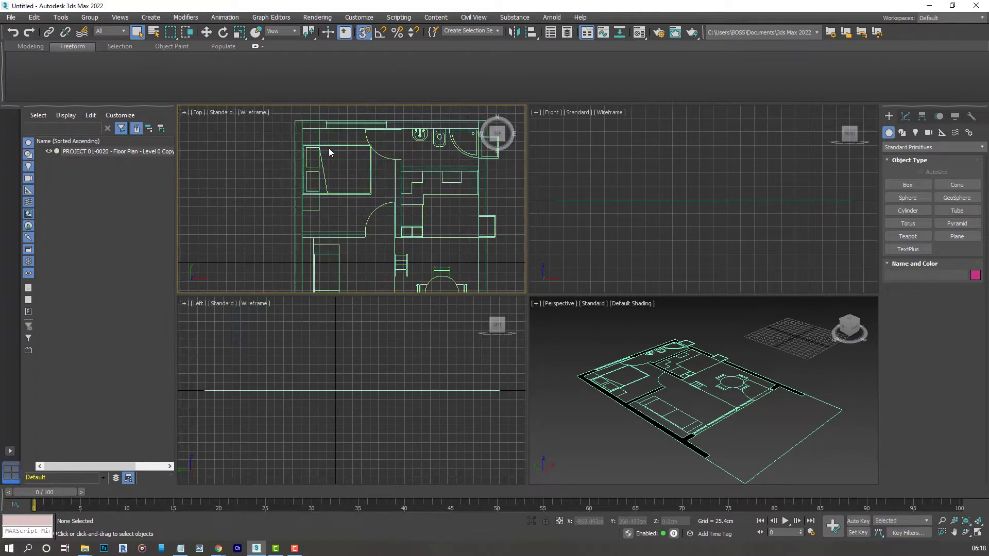
{"action": "scroll", "coordinate": [338, 150], "scroll_direction": "down", "scroll_amount": 4}
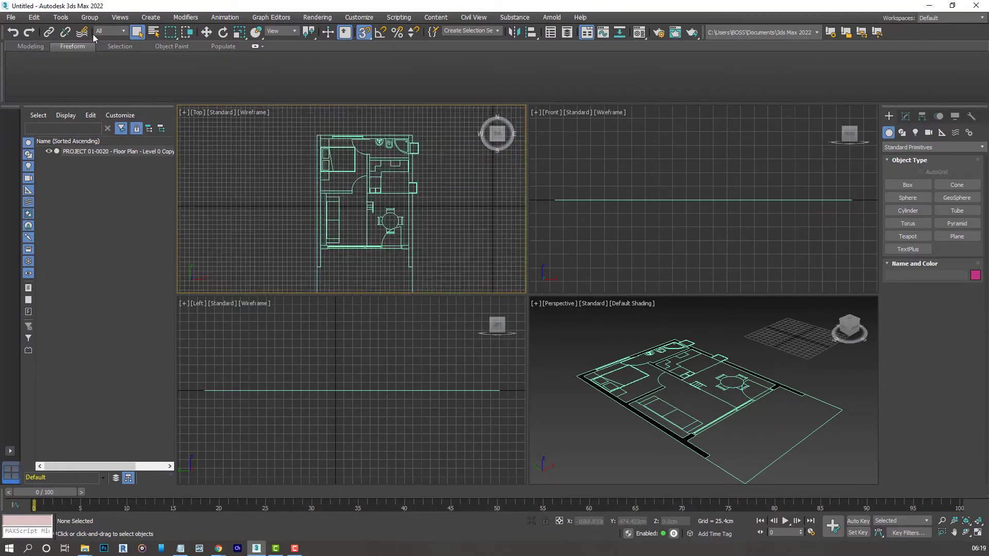
Step: Turn on Vertex snapping in the Grid and Snap Settings
{"action": "left_click", "coordinate": [65, 19]}
{"action": "mouse_move", "coordinate": [155, 329]}
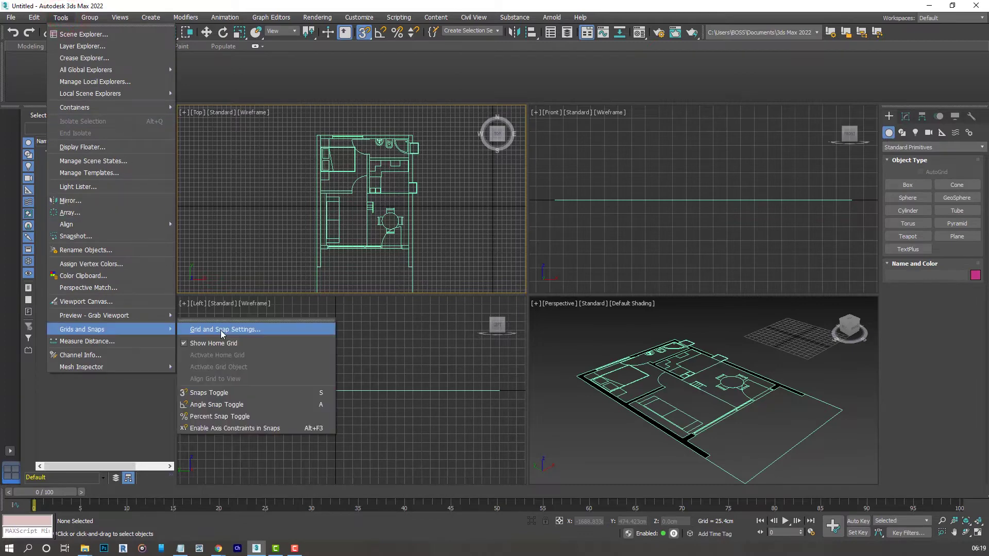
{"action": "left_click", "coordinate": [223, 331]}
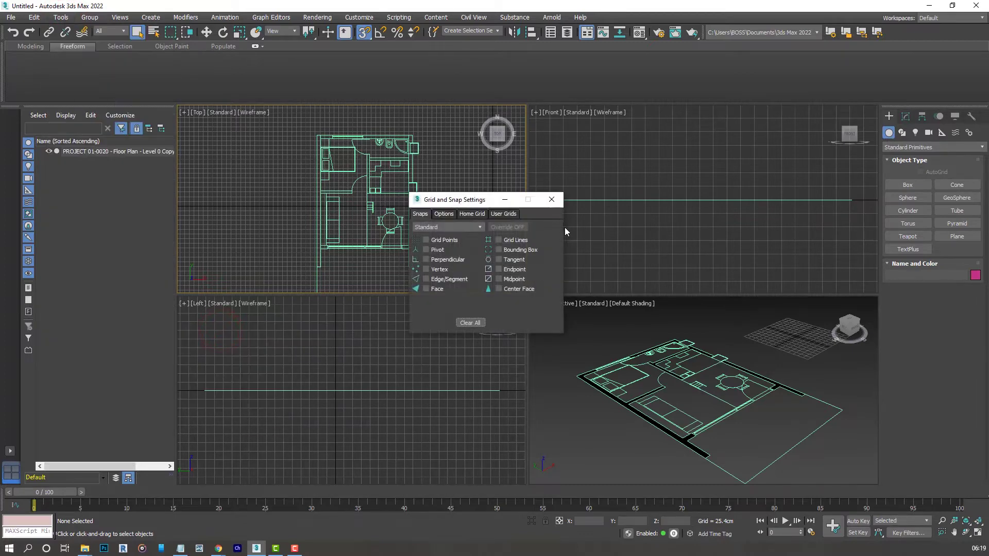
{"action": "left_click", "coordinate": [426, 270]}
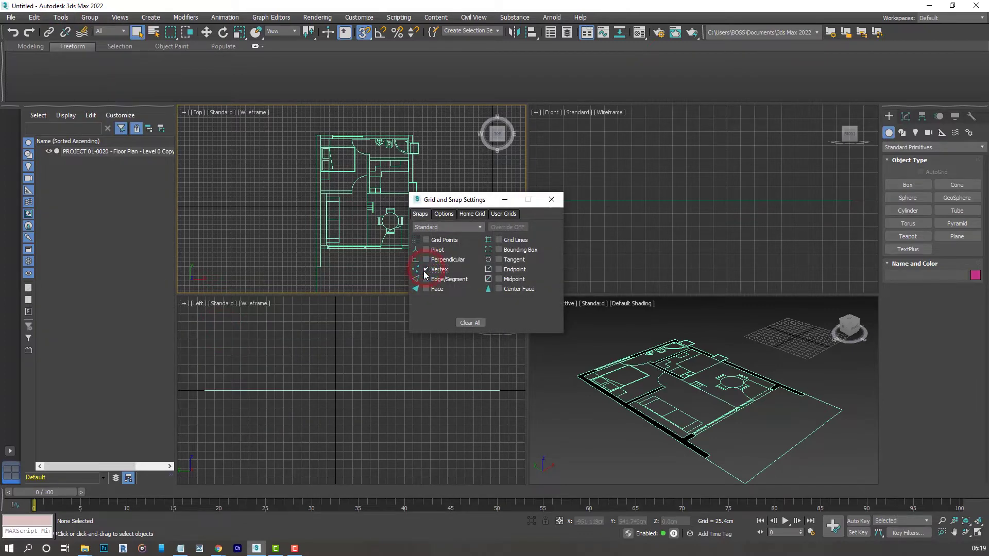
{"action": "left_click", "coordinate": [552, 199]}
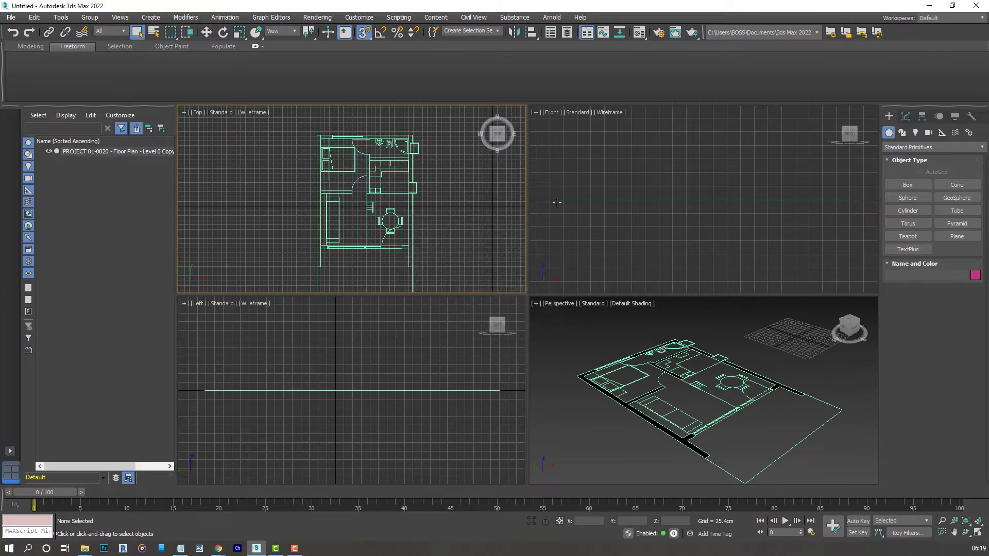
Step: Start the AEC Wall tool with Justification set to Left
{"action": "middle_click_drag", "start_coordinate": [282, 169], "coordinate": [274, 167]}
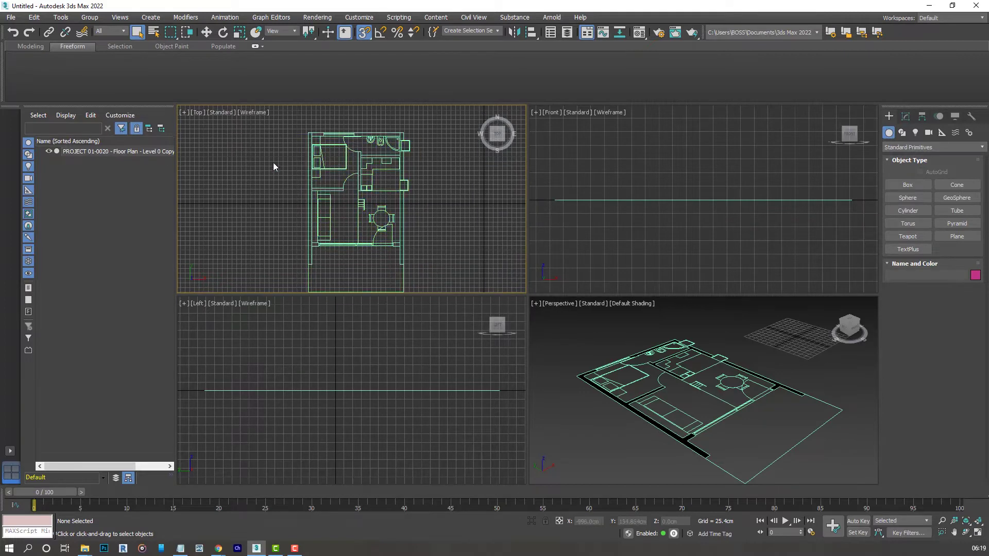
{"action": "left_click", "coordinate": [148, 18]}
{"action": "mouse_move", "coordinate": [193, 59]}
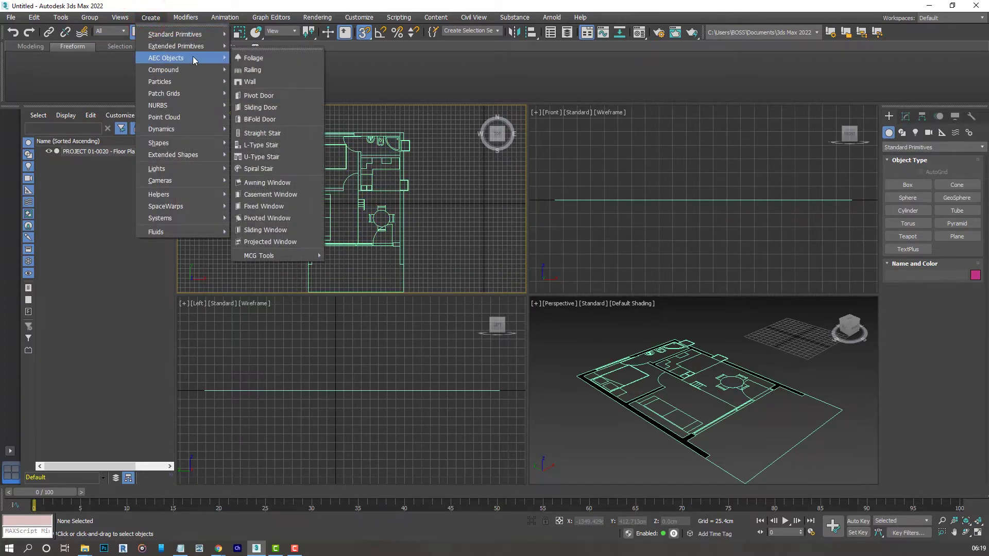
{"action": "left_click", "coordinate": [252, 83]}
{"action": "scroll", "coordinate": [324, 113], "scroll_direction": "up", "scroll_amount": 4}
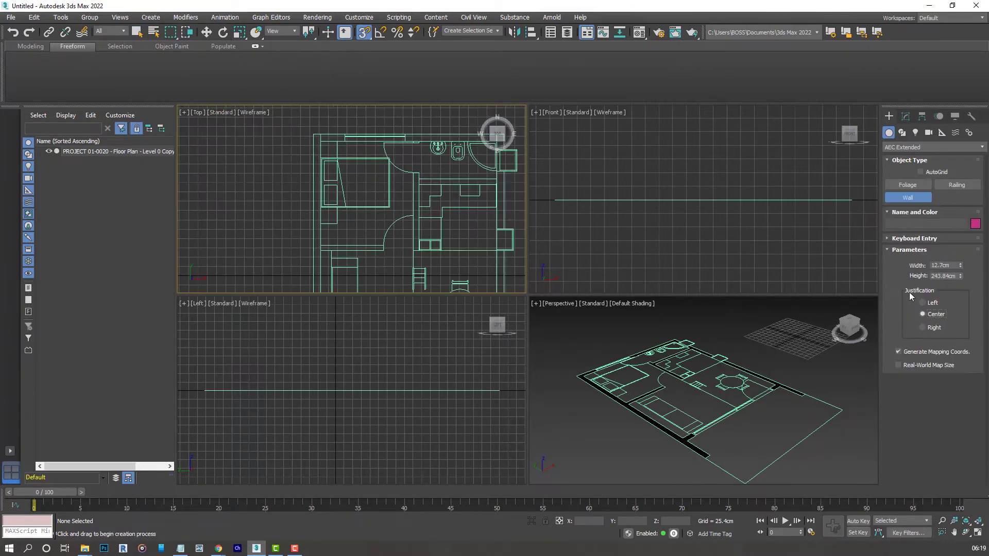
{"action": "left_click", "coordinate": [923, 303]}
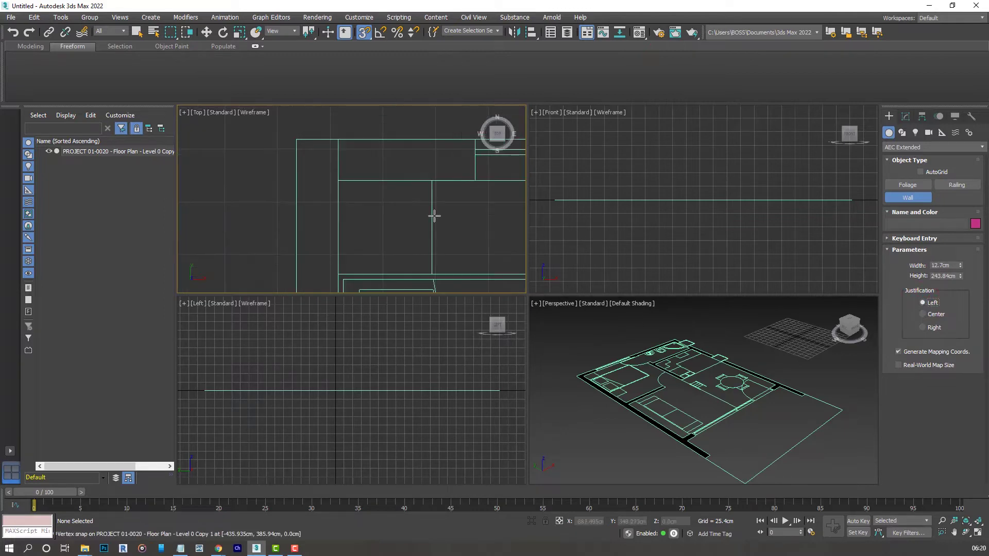
Step: Draw a trial wall along the plan's top edge, cancel it, and select the wall Width value to change it
{"action": "middle_click_drag", "start_coordinate": [435, 216], "coordinate": [430, 212]}
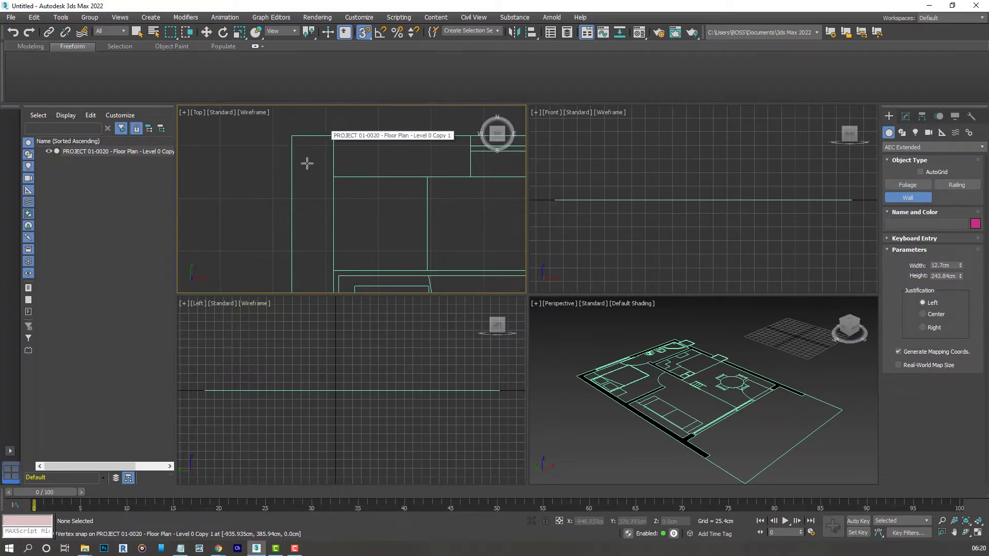
{"action": "left_click", "coordinate": [292, 136]}
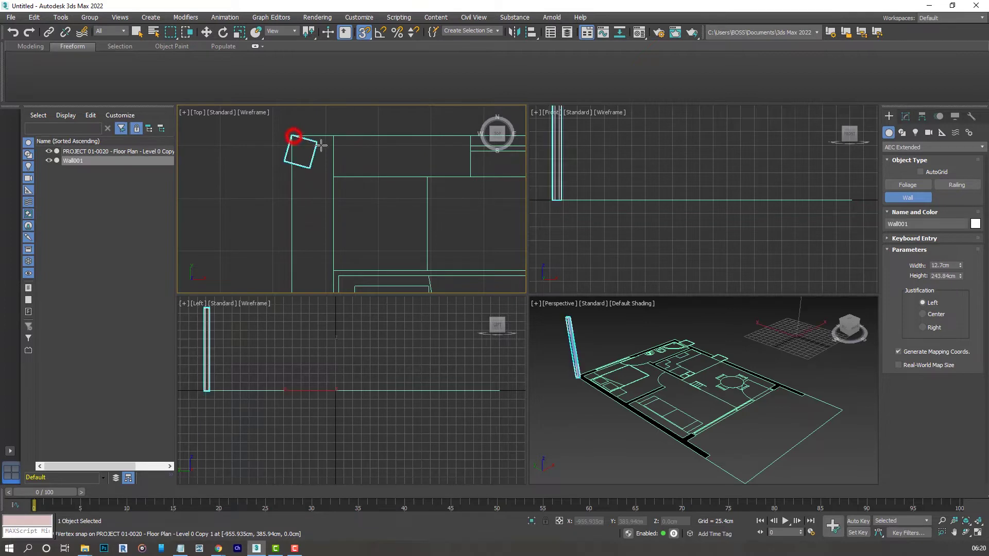
{"action": "scroll", "coordinate": [330, 153], "scroll_direction": "down", "scroll_amount": 2}
{"action": "middle_click_drag", "start_coordinate": [330, 153], "coordinate": [271, 168]}
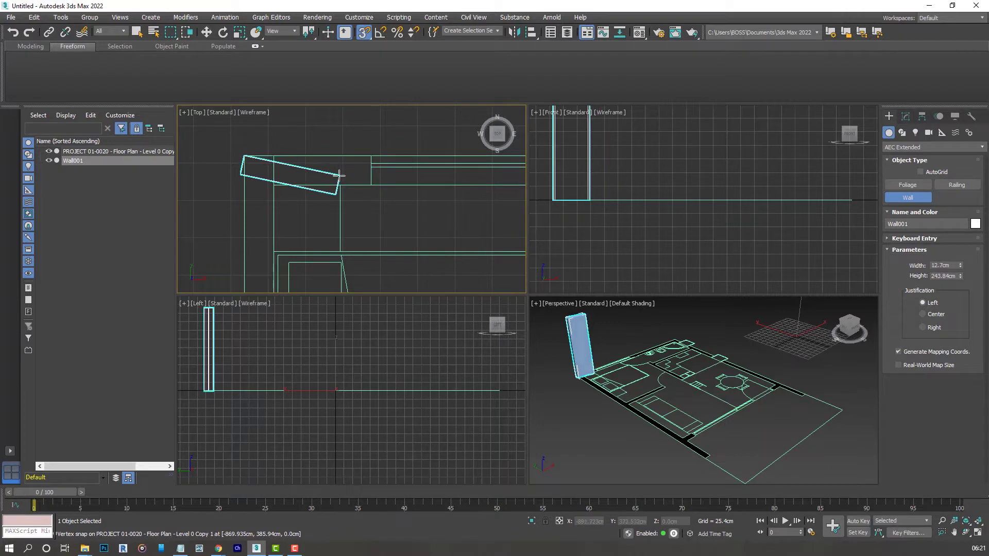
{"action": "right_click", "coordinate": [313, 189]}
{"action": "double_click", "coordinate": [943, 266]}
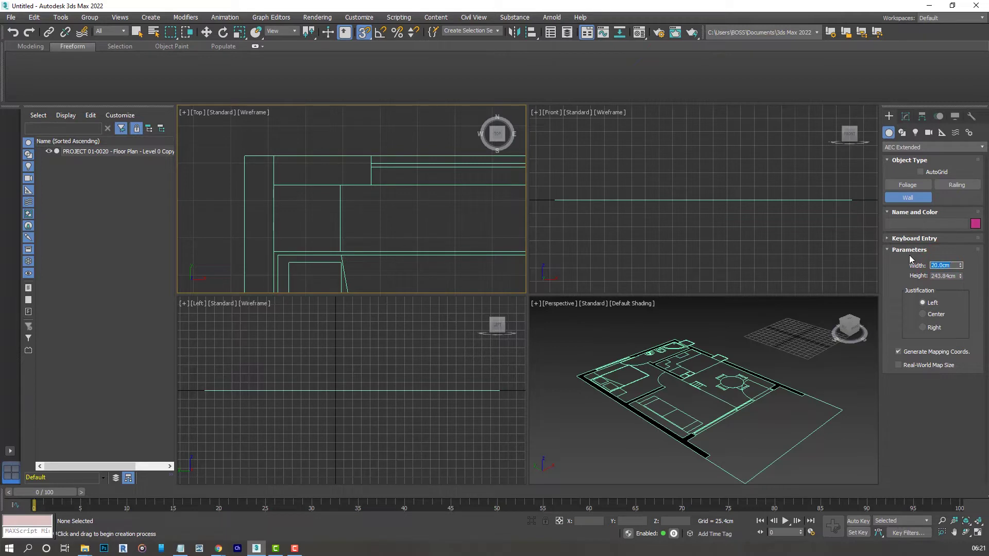
Step: Set the wall height to 3m (300 cm)
{"action": "double_click", "coordinate": [944, 276]}
{"action": "type", "text": "3m"}
{"action": "key", "text": "Return"}
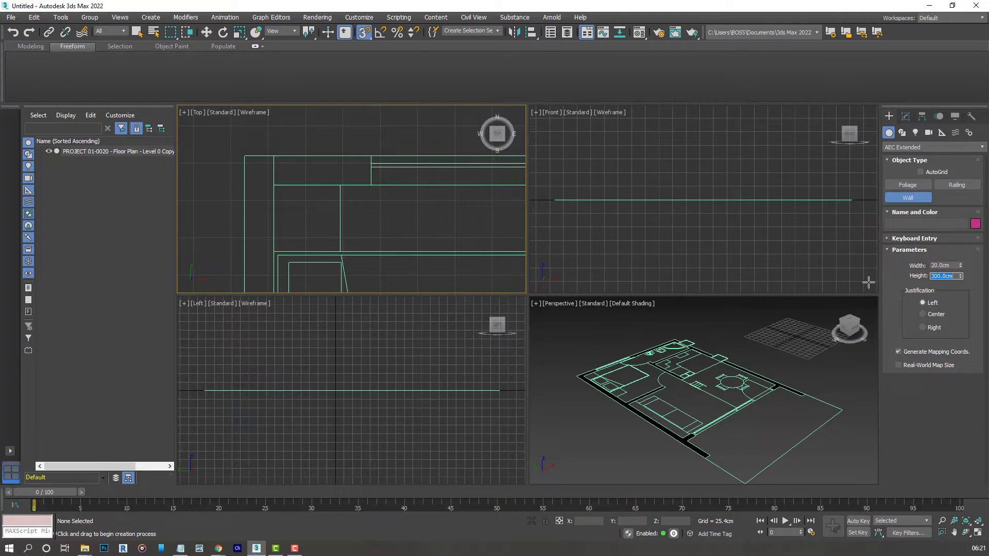
Step: Draw the exterior wall from the plan's top-left corner to the top-right and down to the bottom-right corner
{"action": "left_click", "coordinate": [245, 155]}
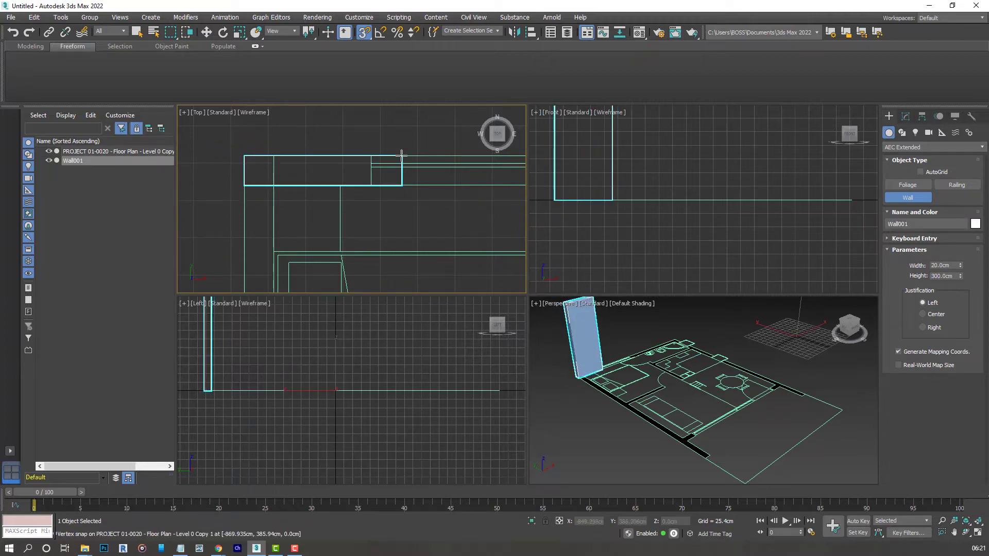
{"action": "scroll", "coordinate": [250, 196], "scroll_direction": "down", "scroll_amount": 5}
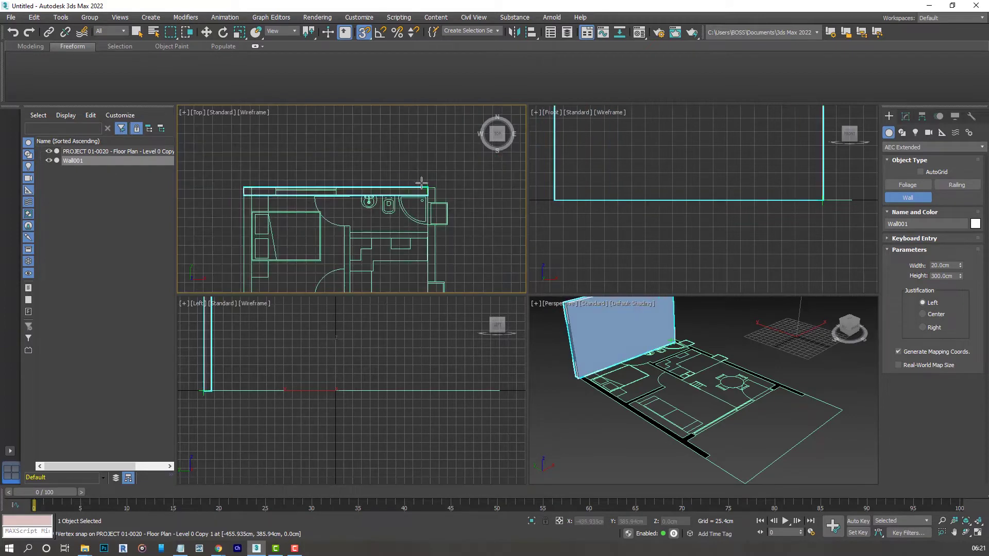
{"action": "scroll", "coordinate": [435, 188], "scroll_direction": "up", "scroll_amount": 4}
{"action": "left_click", "coordinate": [445, 184]}
{"action": "scroll", "coordinate": [447, 184], "scroll_direction": "down", "scroll_amount": 4}
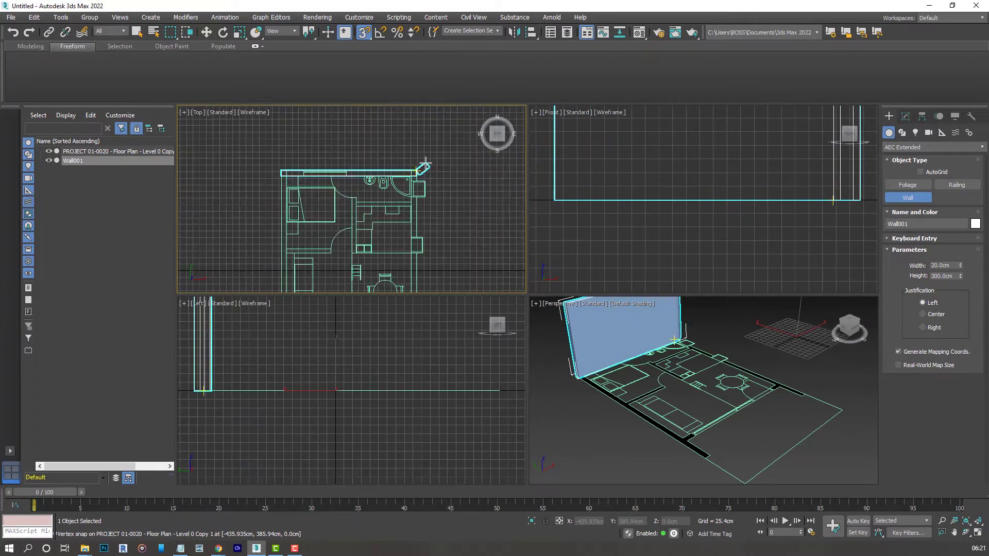
{"action": "scroll", "coordinate": [412, 237], "scroll_direction": "up", "scroll_amount": 3}
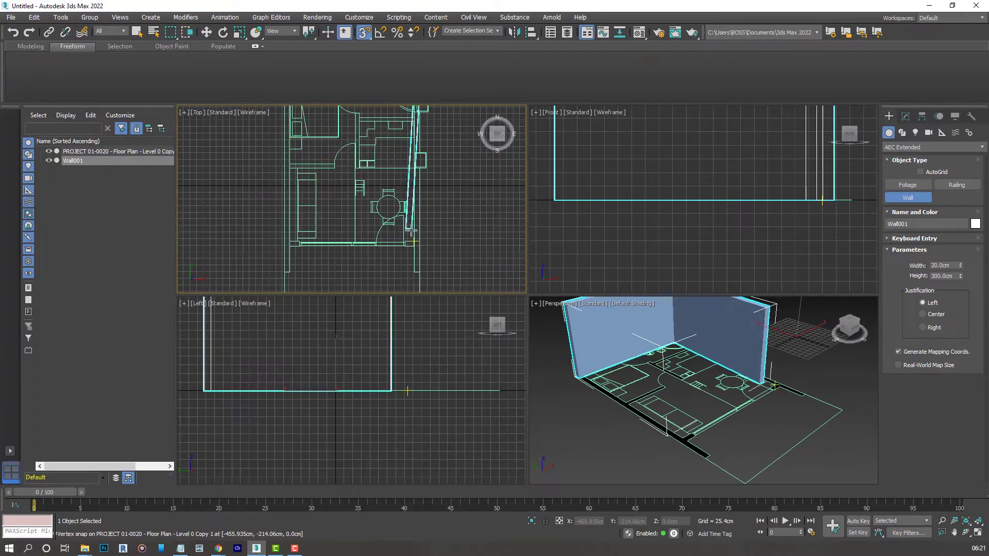
{"action": "scroll", "coordinate": [416, 255], "scroll_direction": "up", "scroll_amount": 2}
{"action": "scroll", "coordinate": [424, 262], "scroll_direction": "up", "scroll_amount": 4}
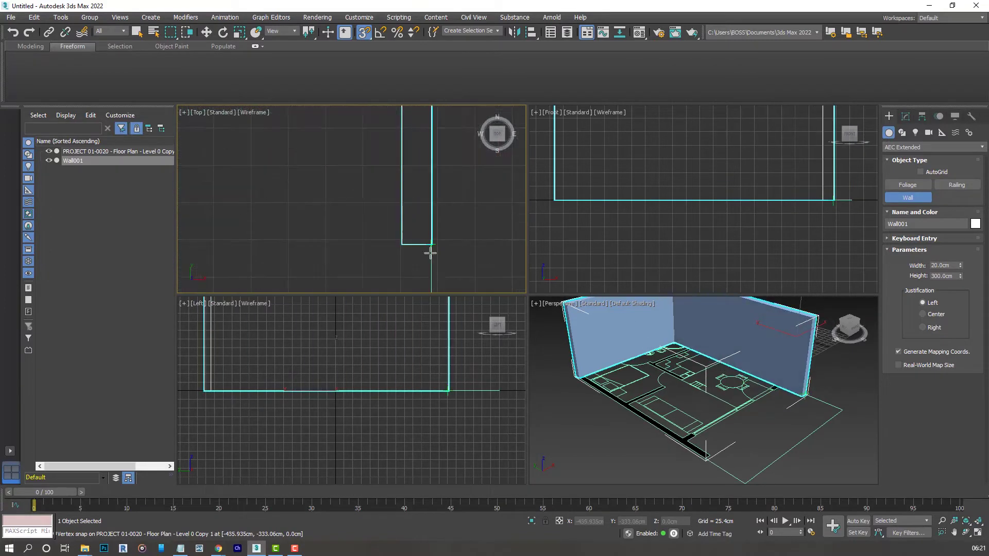
{"action": "left_click", "coordinate": [434, 245]}
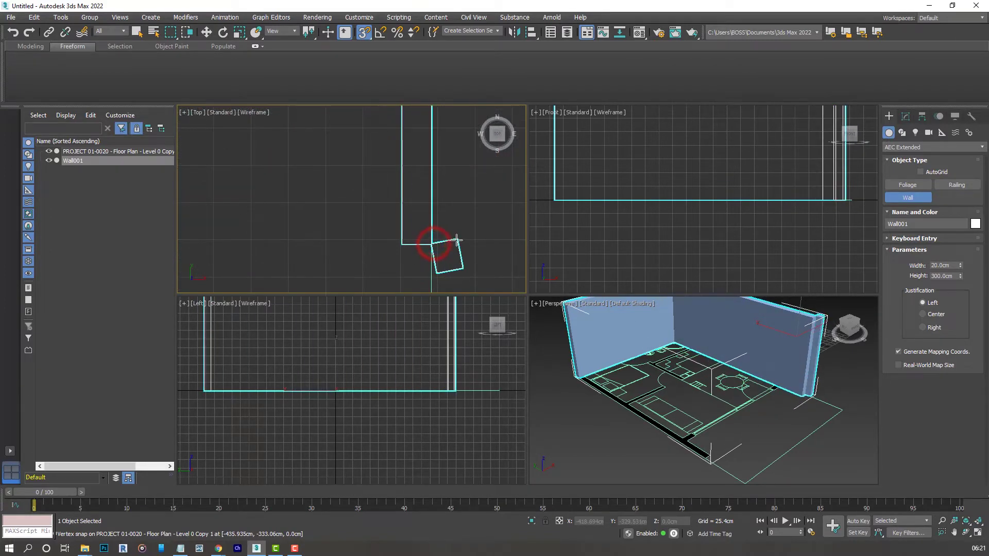
{"action": "right_click", "coordinate": [452, 236]}
Step: Begin a new wall at the existing wall corner
{"action": "scroll", "coordinate": [453, 236], "scroll_direction": "down", "scroll_amount": 2}
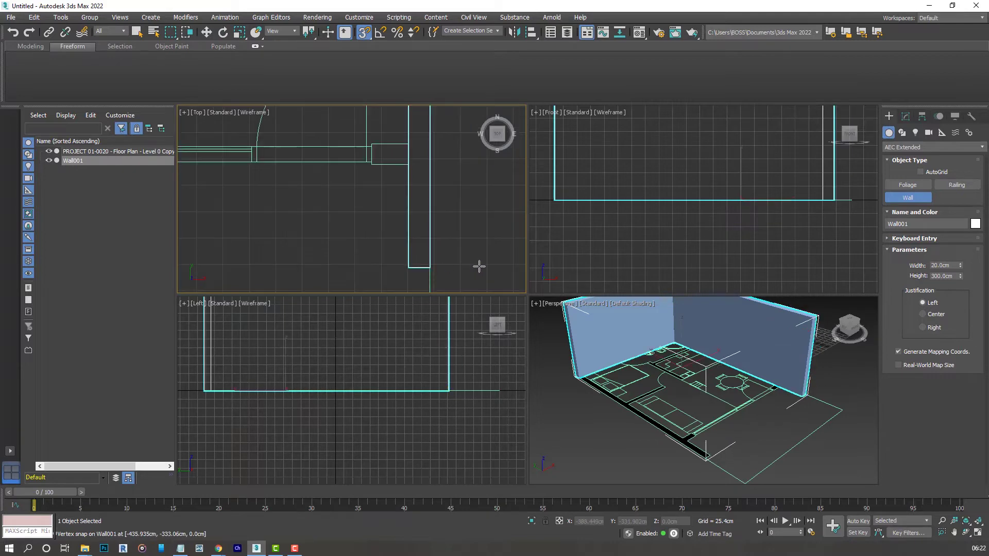
{"action": "scroll", "coordinate": [476, 265], "scroll_direction": "down", "scroll_amount": 5}
{"action": "scroll", "coordinate": [412, 206], "scroll_direction": "up", "scroll_amount": 3}
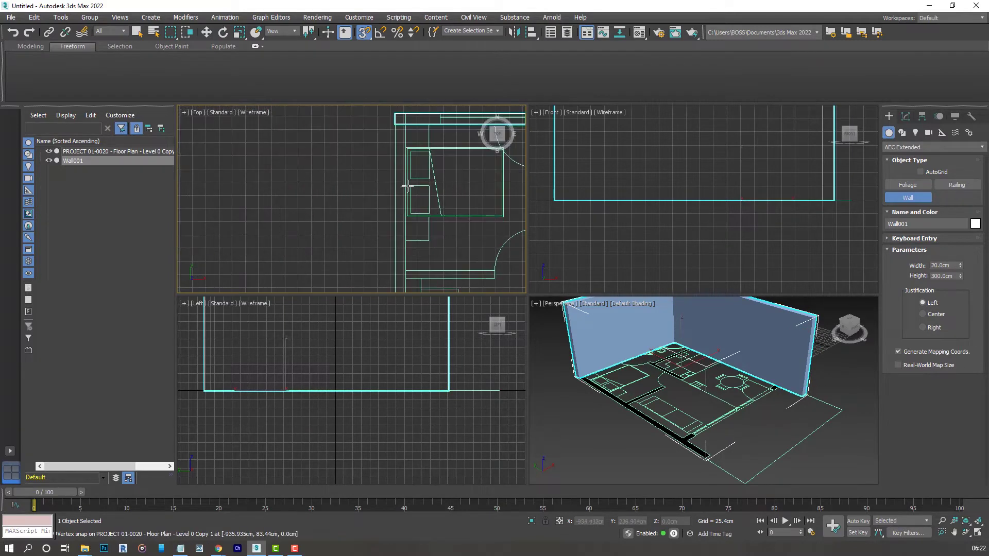
{"action": "scroll", "coordinate": [409, 129], "scroll_direction": "up", "scroll_amount": 3}
{"action": "scroll", "coordinate": [409, 127], "scroll_direction": "up", "scroll_amount": 2}
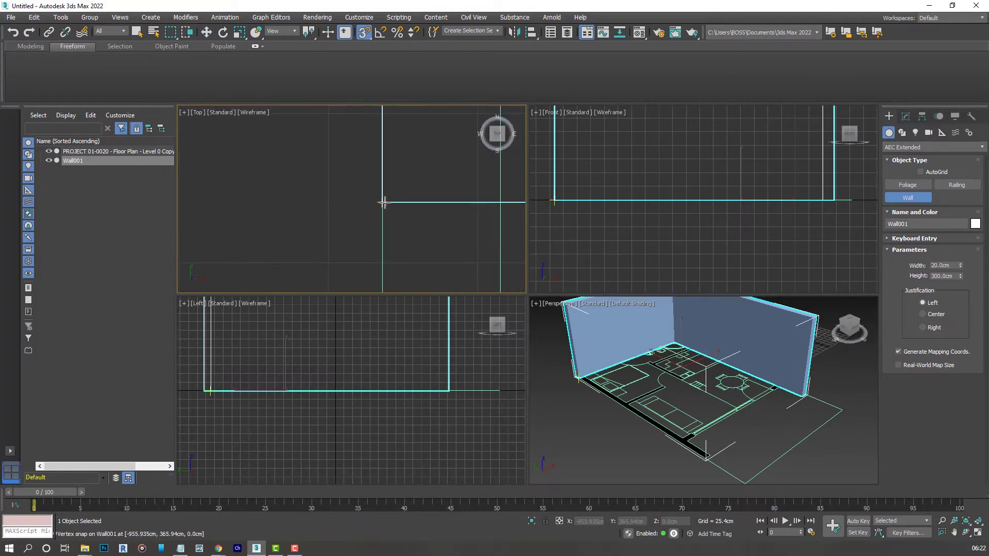
{"action": "left_click", "coordinate": [382, 203]}
Step: Cancel the stray wall and draw the left exterior wall down from the plan's top-left corner
{"action": "right_click", "coordinate": [431, 203]}
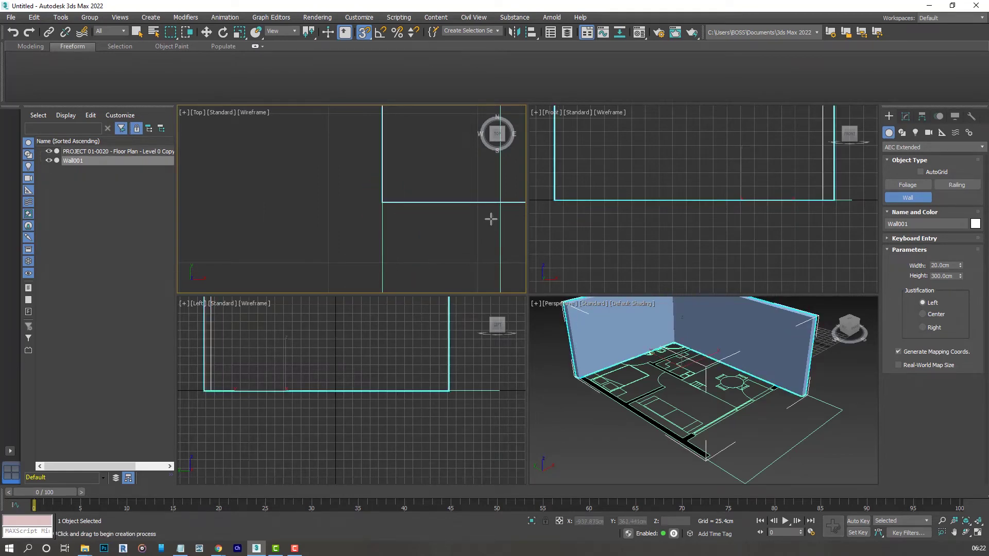
{"action": "left_click", "coordinate": [502, 203]}
{"action": "scroll", "coordinate": [402, 222], "scroll_direction": "down", "scroll_amount": 4}
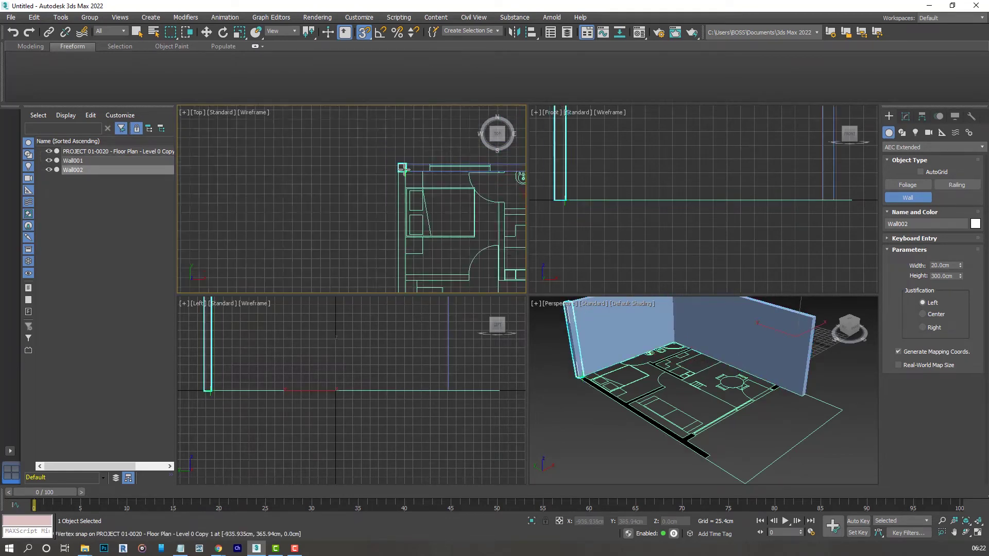
{"action": "scroll", "coordinate": [395, 248], "scroll_direction": "down", "scroll_amount": 2}
{"action": "scroll", "coordinate": [402, 240], "scroll_direction": "up", "scroll_amount": 8}
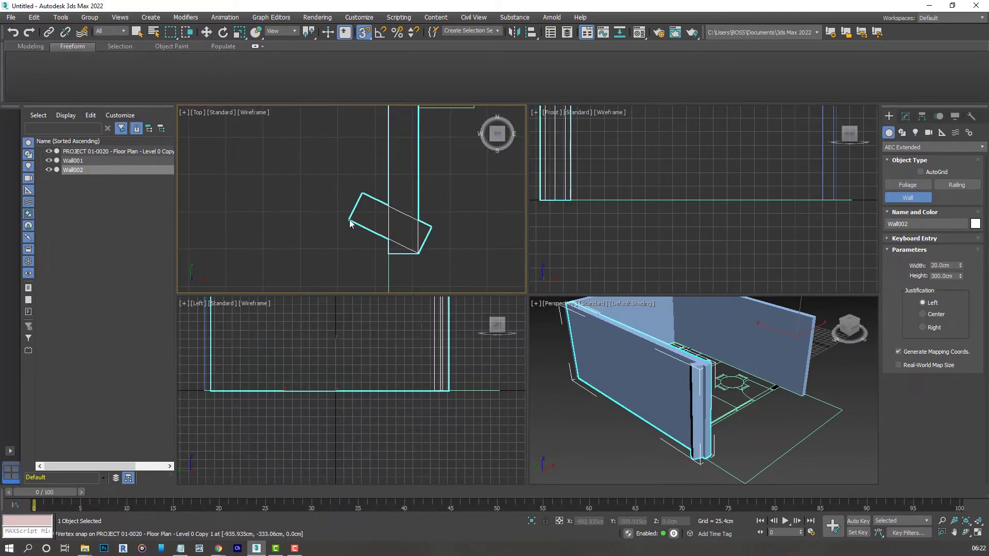
{"action": "scroll", "coordinate": [307, 233], "scroll_direction": "down", "scroll_amount": 3}
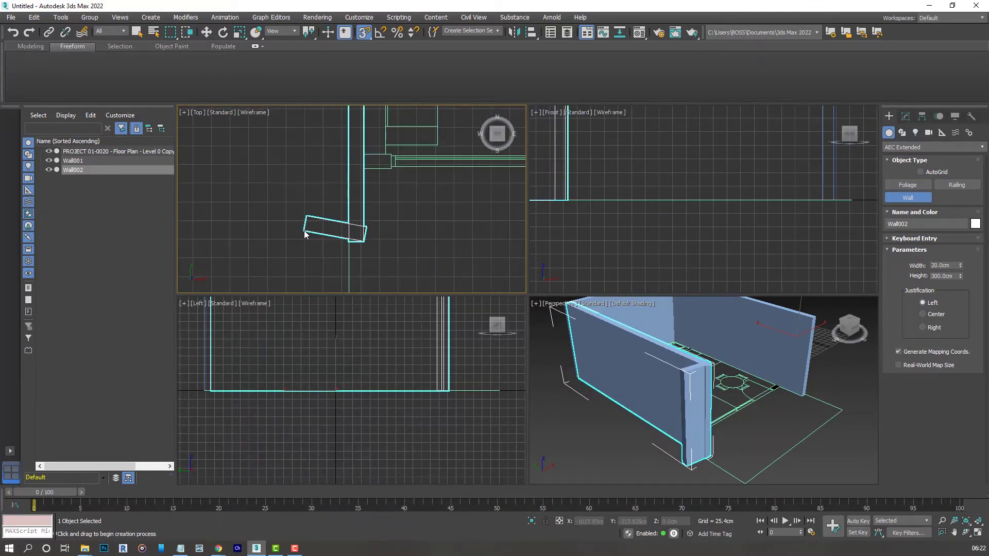
{"action": "right_click", "coordinate": [304, 233]}
Step: Pan and orbit the side, perspective and top views to inspect the walls so far
{"action": "scroll", "coordinate": [313, 243], "scroll_direction": "down", "scroll_amount": 5}
{"action": "middle_click_drag", "start_coordinate": [370, 385], "coordinate": [359, 428]}
{"action": "scroll", "coordinate": [360, 429], "scroll_direction": "down", "scroll_amount": 2}
{"action": "scroll", "coordinate": [613, 225], "scroll_direction": "down", "scroll_amount": 4}
{"action": "middle_click_drag", "start_coordinate": [624, 362], "coordinate": [630, 385]}
{"action": "middle_click_drag", "start_coordinate": [711, 390], "coordinate": [666, 363], "text": "alt"}
{"action": "mouse_move", "coordinate": [710, 417]}
{"action": "middle_mouse_down"}
{"action": "mouse_move", "coordinate": [699, 408]}
{"action": "mouse_move", "coordinate": [712, 420]}
{"action": "middle_mouse_up"}
{"action": "scroll", "coordinate": [700, 422], "scroll_direction": "up", "scroll_amount": 4}
{"action": "scroll", "coordinate": [700, 421], "scroll_direction": "down", "scroll_amount": 4}
{"action": "middle_click_drag", "start_coordinate": [503, 281], "coordinate": [500, 292]}
{"action": "middle_click_drag", "start_coordinate": [375, 182], "coordinate": [369, 182]}
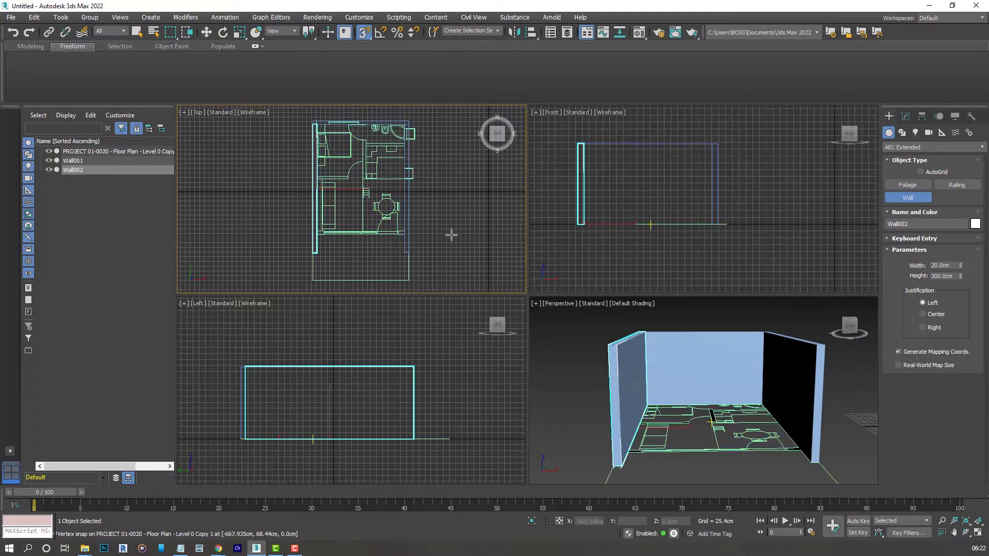
Step: Maximize the Top view and draw the bottom exterior wall between the plan's lower-left and lower-right corners
{"action": "left_click", "coordinate": [978, 539]}
{"action": "left_click", "coordinate": [978, 539]}
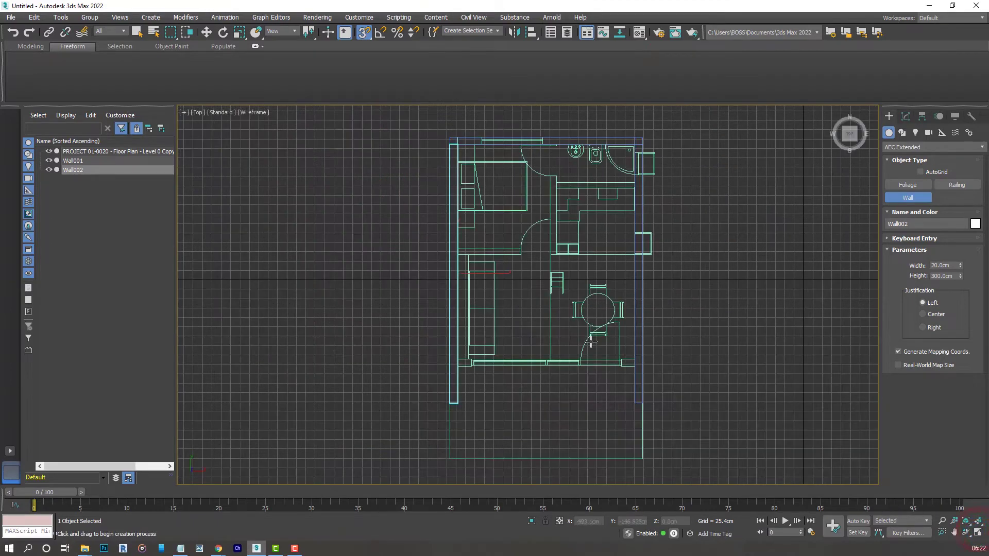
{"action": "scroll", "coordinate": [565, 433], "scroll_direction": "up", "scroll_amount": 3}
{"action": "scroll", "coordinate": [564, 435], "scroll_direction": "up", "scroll_amount": 3}
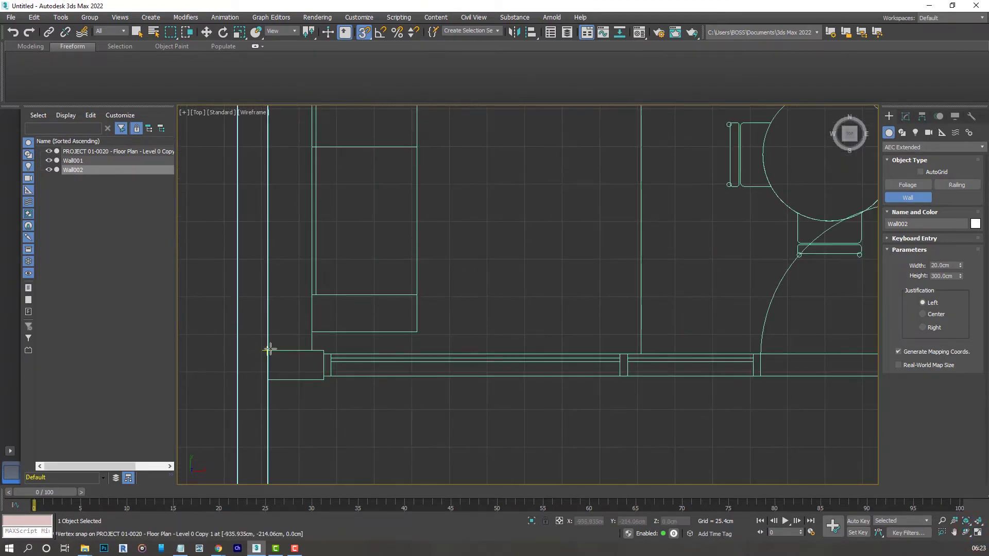
{"action": "left_click", "coordinate": [266, 350]}
{"action": "scroll", "coordinate": [266, 353], "scroll_direction": "down", "scroll_amount": 3}
{"action": "scroll", "coordinate": [529, 359], "scroll_direction": "up", "scroll_amount": 3}
{"action": "left_click", "coordinate": [527, 357]}
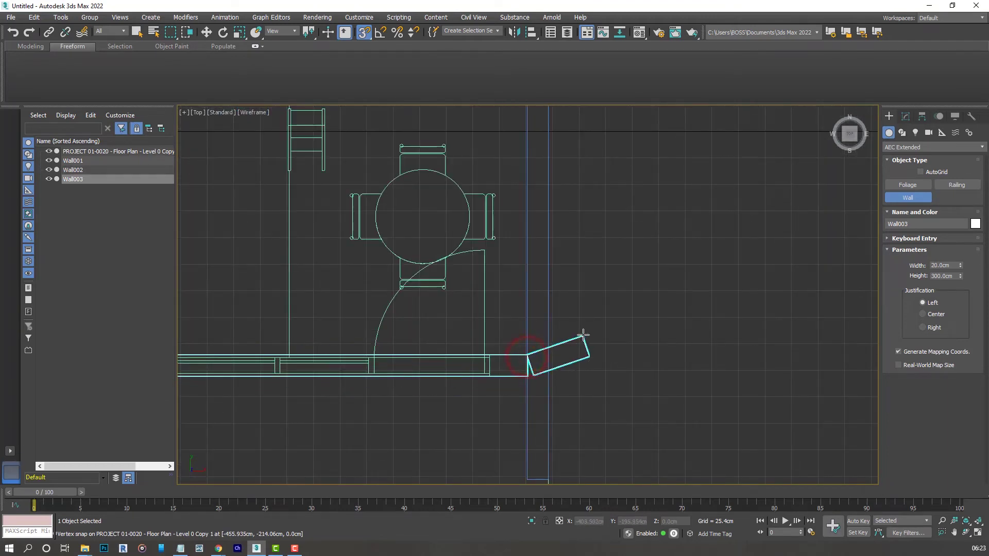
{"action": "right_click", "coordinate": [587, 336]}
{"action": "scroll", "coordinate": [601, 338], "scroll_direction": "down", "scroll_amount": 4}
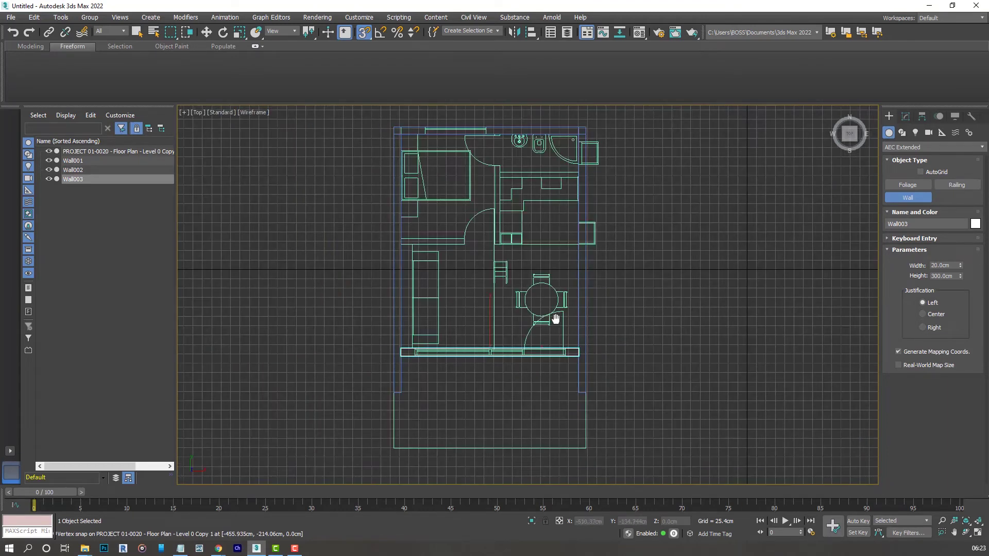
{"action": "scroll", "coordinate": [462, 164], "scroll_direction": "up", "scroll_amount": 2}
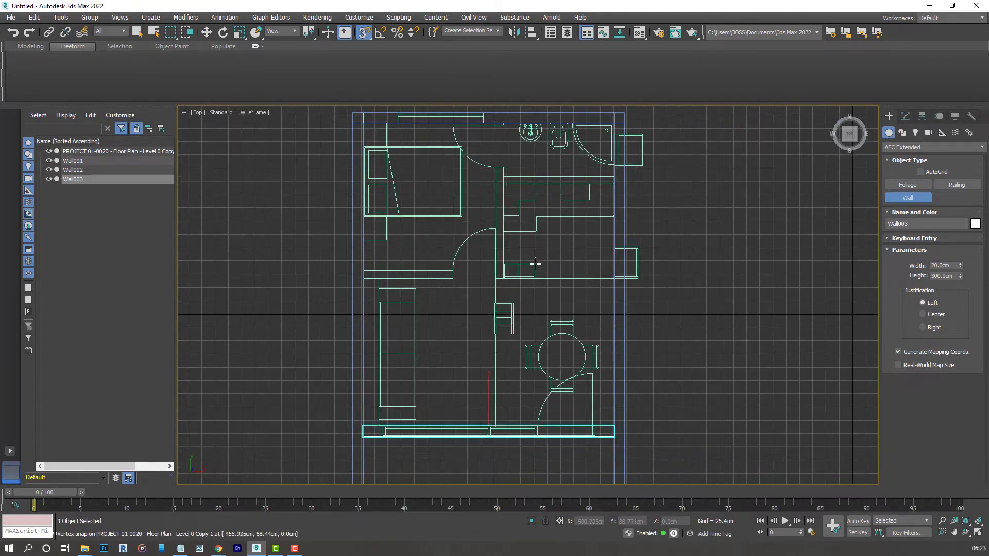
{"action": "middle_click_drag", "start_coordinate": [468, 238], "coordinate": [454, 251]}
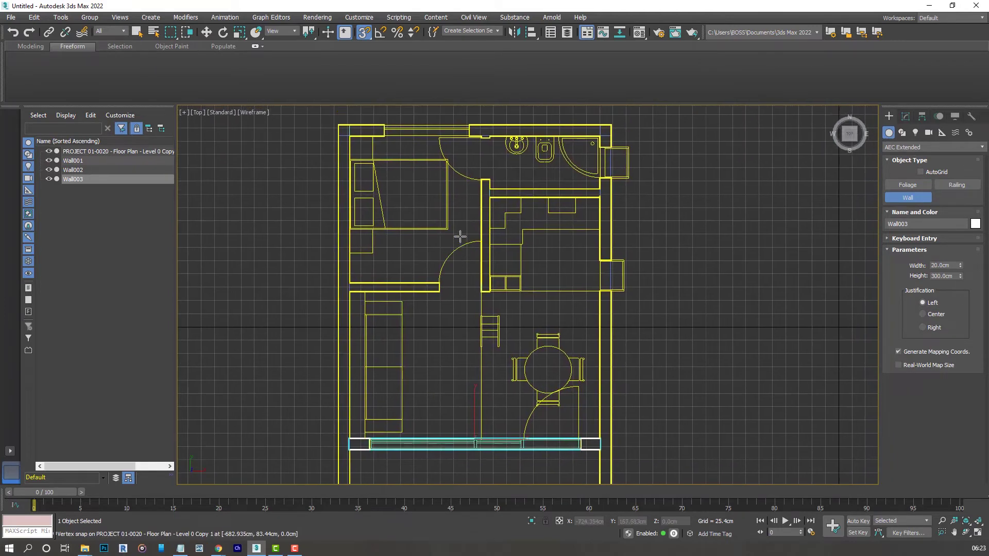
{"action": "scroll", "coordinate": [504, 204], "scroll_direction": "up", "scroll_amount": 4}
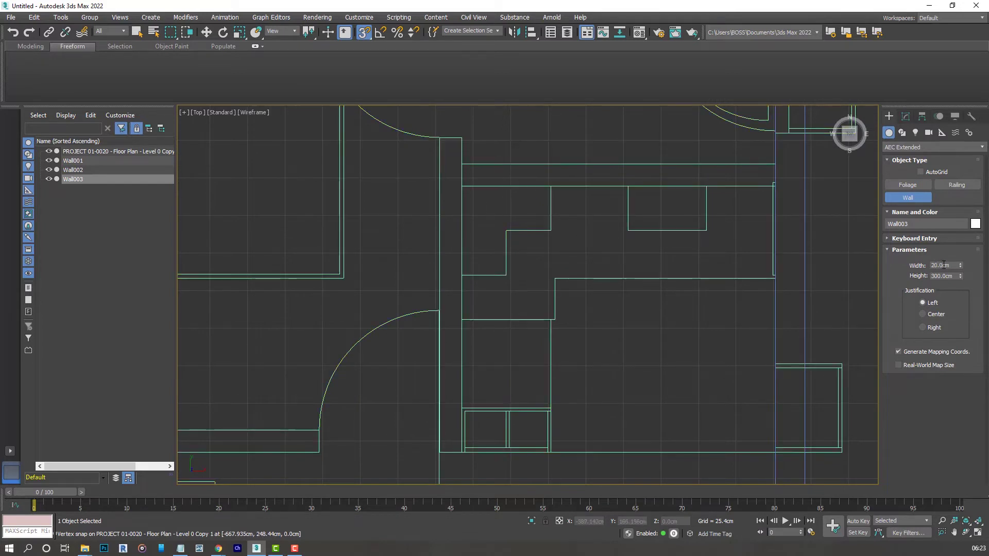
Step: Set the wall width to 15 cm for interior walls
{"action": "left_click", "coordinate": [945, 265]}
{"action": "type", "text": "1m"}
{"action": "key", "text": "Return"}
{"action": "scroll", "coordinate": [701, 283], "scroll_direction": "down", "scroll_amount": 10}
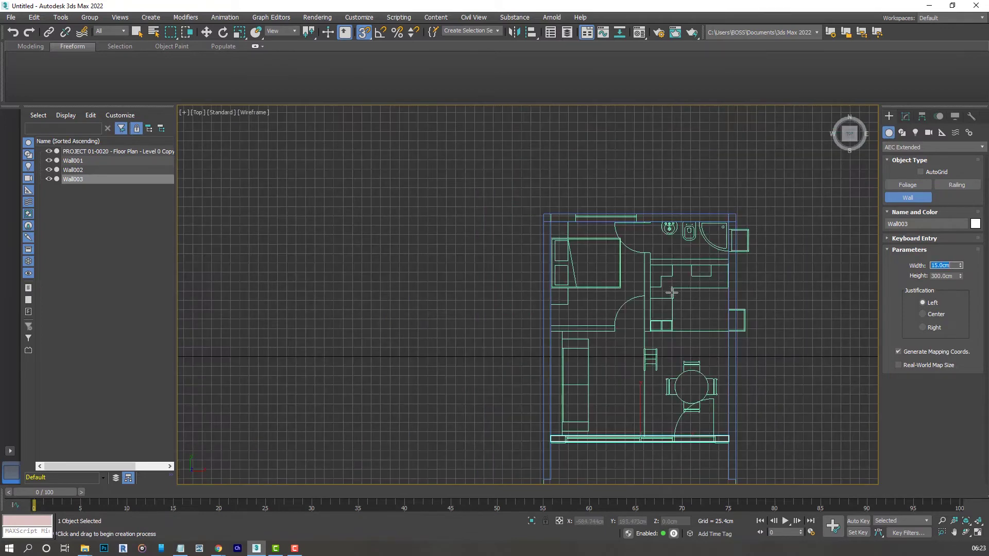
{"action": "scroll", "coordinate": [565, 323], "scroll_direction": "up", "scroll_amount": 8}
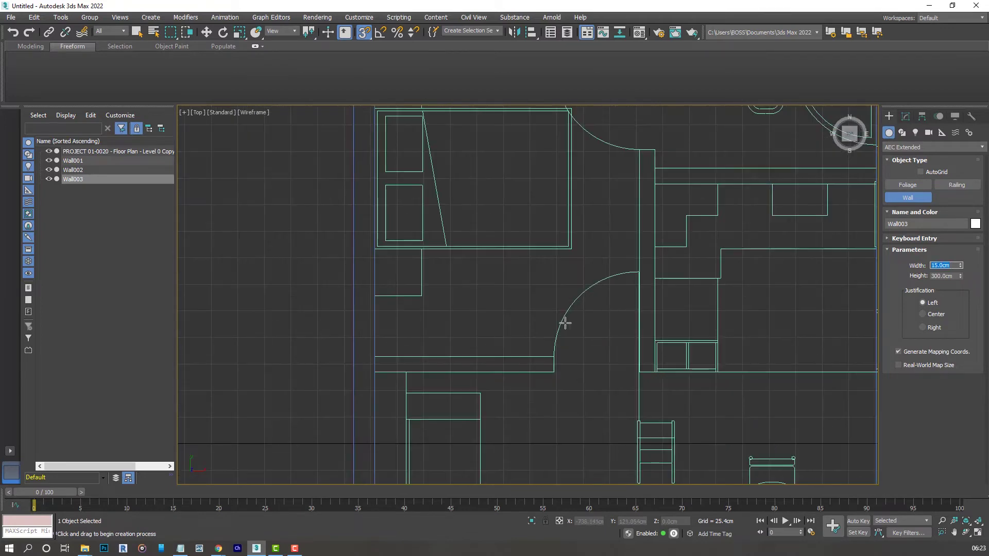
Step: Draw an interior wall from the left wall corner to the door jamb corner and up to its top end
{"action": "left_click", "coordinate": [374, 357]}
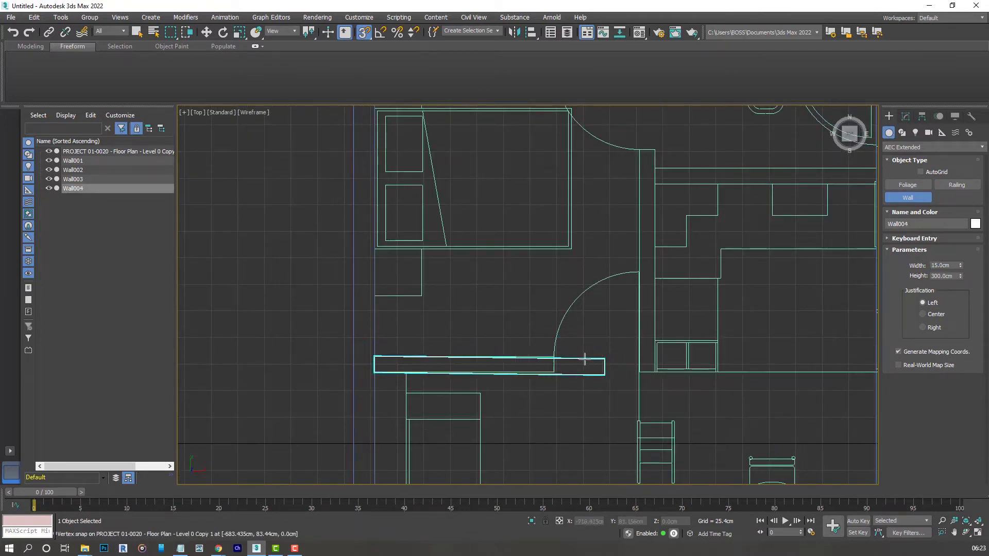
{"action": "scroll", "coordinate": [576, 358], "scroll_direction": "down", "scroll_amount": 3}
{"action": "scroll", "coordinate": [608, 353], "scroll_direction": "up", "scroll_amount": 5}
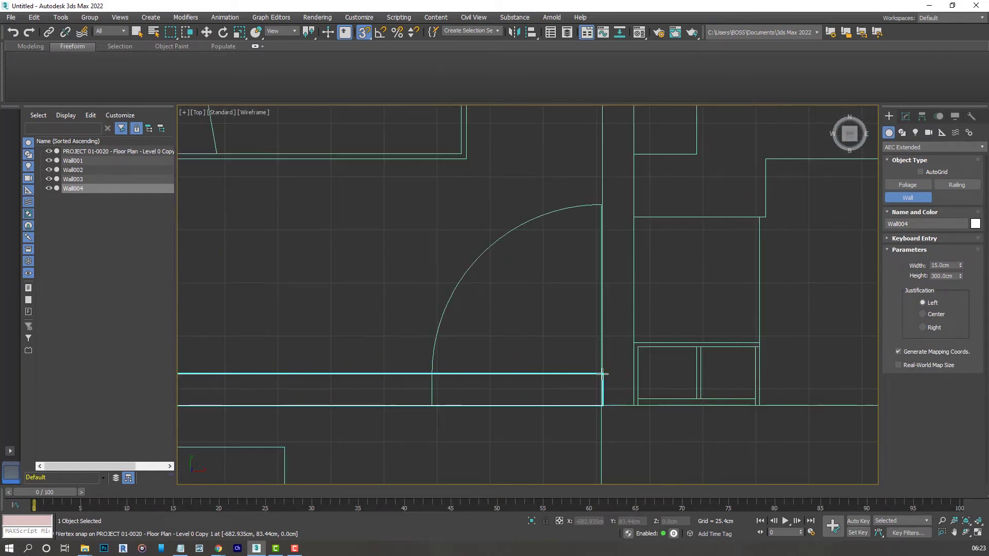
{"action": "scroll", "coordinate": [591, 388], "scroll_direction": "down", "scroll_amount": 5}
{"action": "left_click", "coordinate": [602, 374]}
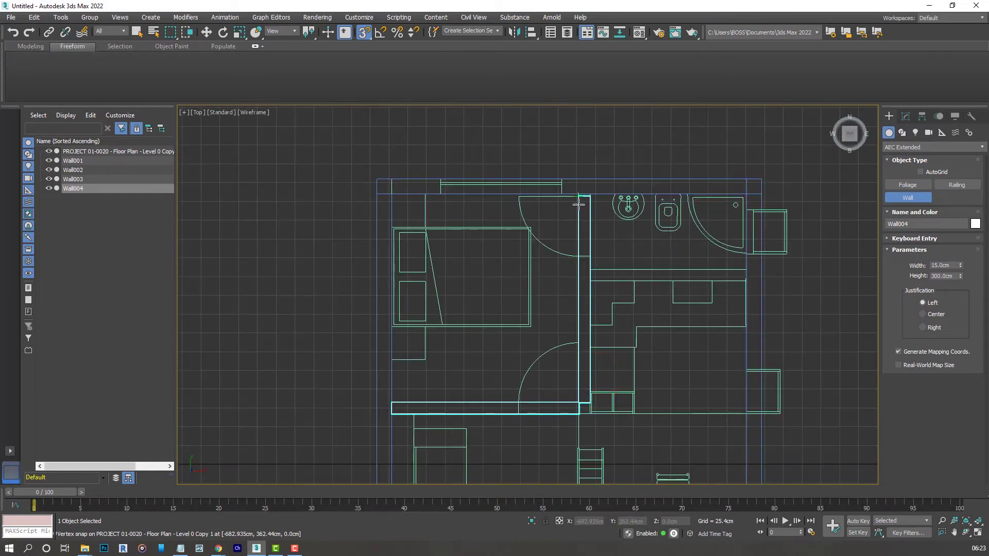
{"action": "scroll", "coordinate": [581, 192], "scroll_direction": "up", "scroll_amount": 4}
{"action": "left_click", "coordinate": [579, 188]}
{"action": "right_click", "coordinate": [567, 190]}
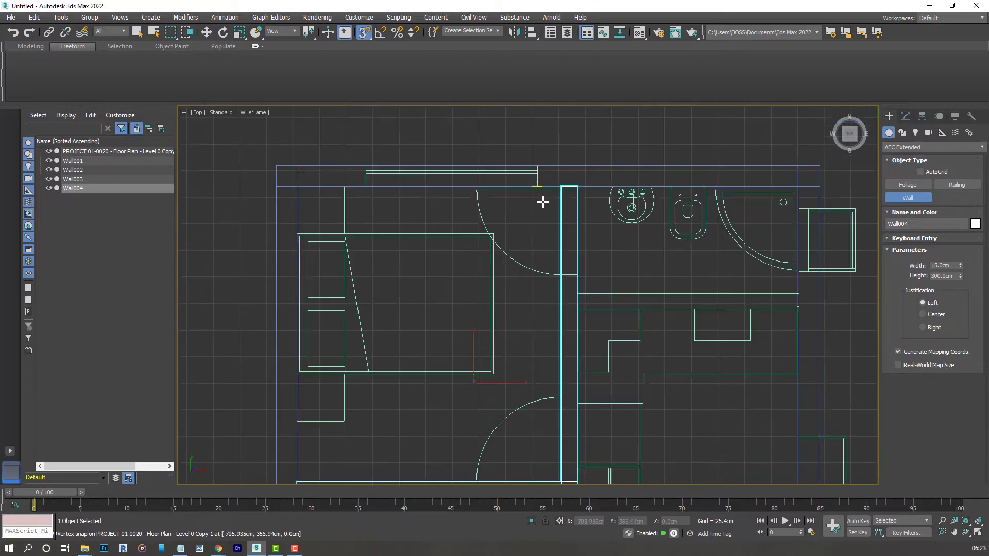
Step: Start another interior wall between two snapped corners along the bathroom edge
{"action": "scroll", "coordinate": [606, 308], "scroll_direction": "up", "scroll_amount": 3}
{"action": "left_click", "coordinate": [555, 283]}
{"action": "scroll", "coordinate": [488, 304], "scroll_direction": "down", "scroll_amount": 6}
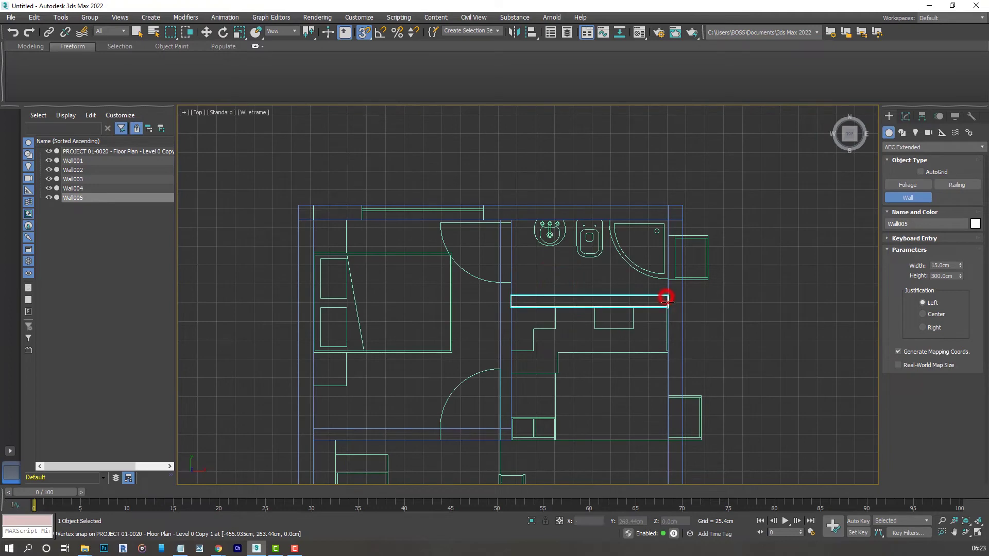
{"action": "left_click", "coordinate": [668, 304]}
Step: Restore the four-viewport layout, deselect the new wall, and orbit and pan Perspective to inspect the five walls
{"action": "scroll", "coordinate": [680, 227], "scroll_direction": "down", "scroll_amount": 6}
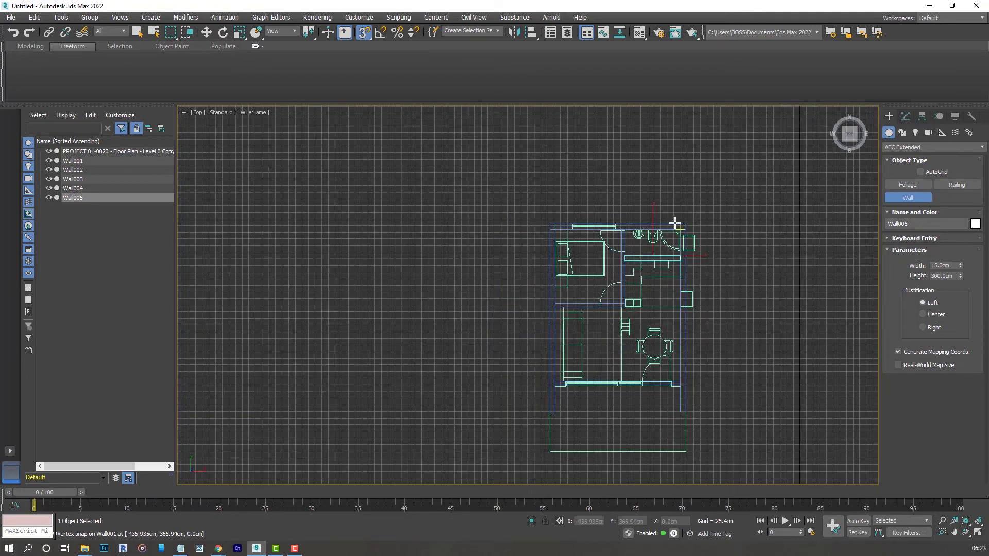
{"action": "scroll", "coordinate": [649, 275], "scroll_direction": "up", "scroll_amount": 5}
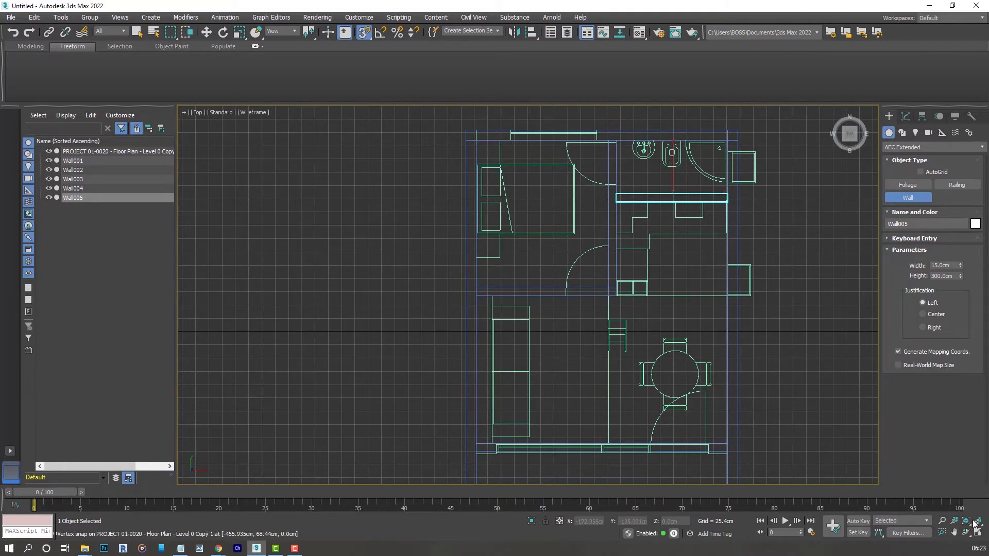
{"action": "left_click", "coordinate": [978, 535]}
{"action": "right_click", "coordinate": [760, 434]}
{"action": "left_click_drag", "start_coordinate": [517, 321], "coordinate": [501, 295]}
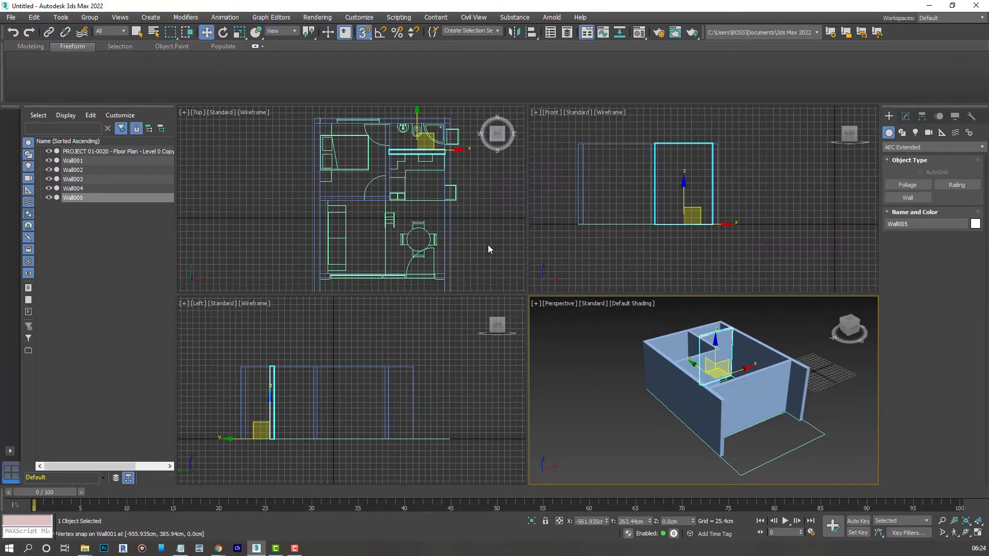
{"action": "middle_click_drag", "start_coordinate": [489, 246], "coordinate": [464, 248]}
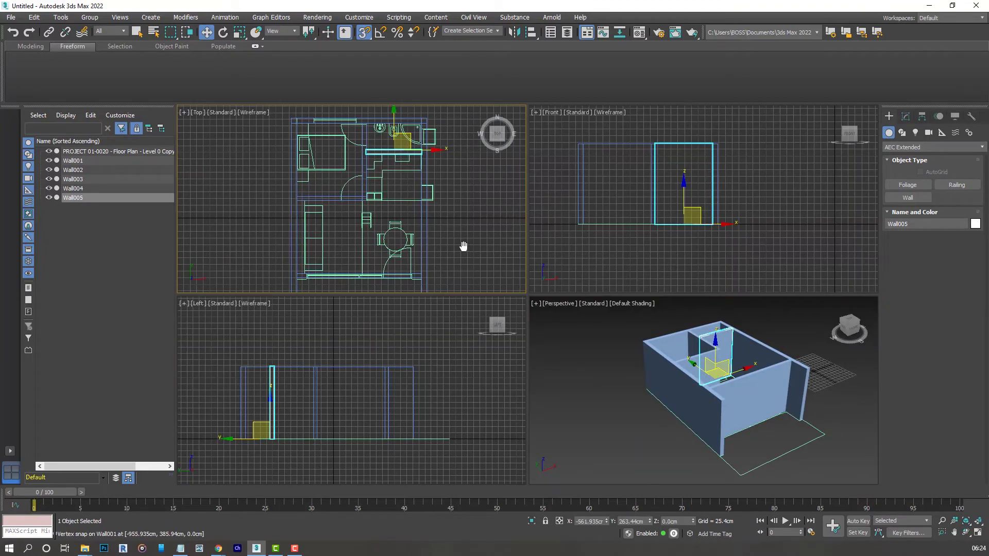
{"action": "left_click", "coordinate": [463, 242]}
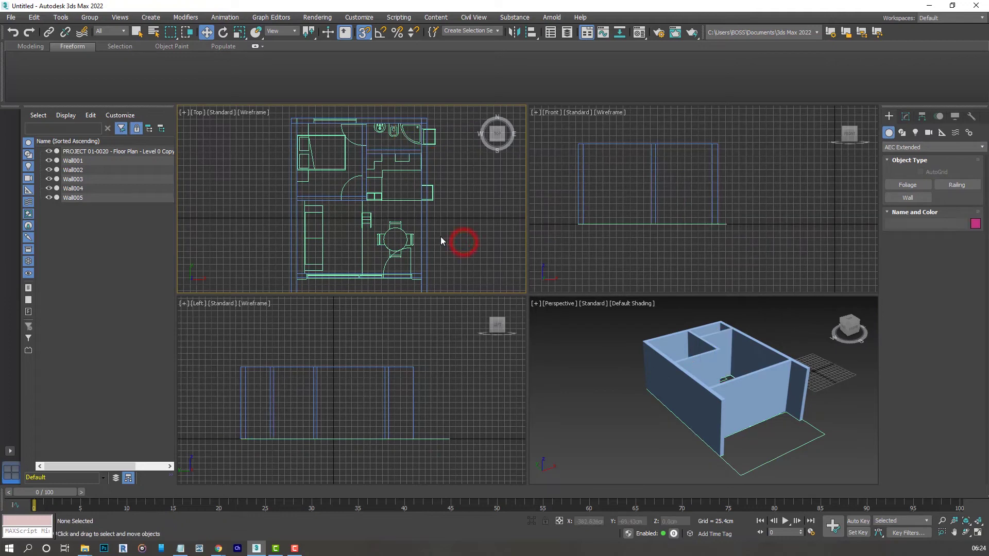
{"action": "middle_click_drag", "start_coordinate": [723, 377], "coordinate": [699, 378]}
{"action": "scroll", "coordinate": [699, 377], "scroll_direction": "up", "scroll_amount": 5}
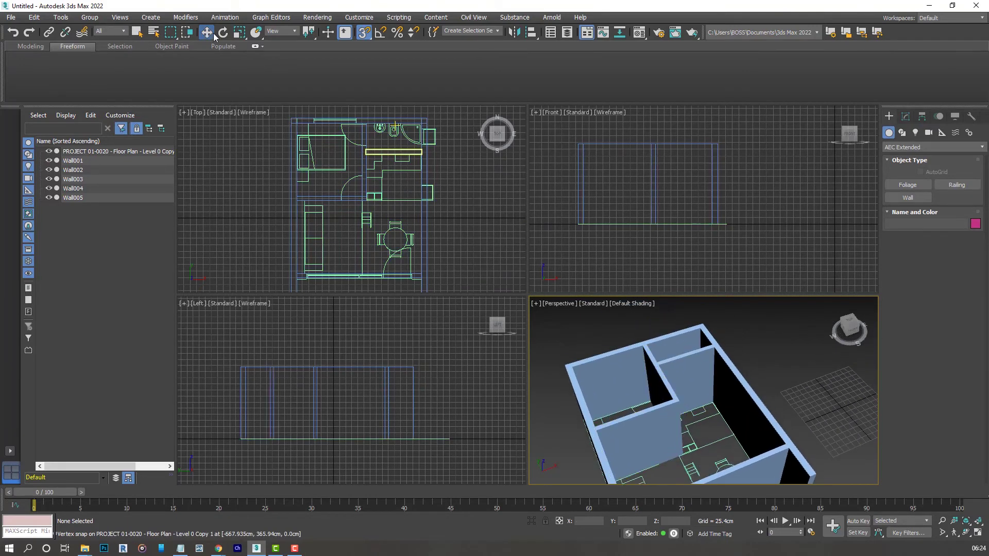
Step: Select and delete the misplaced interior bathroom wall, Wall005
{"action": "left_click", "coordinate": [687, 362]}
{"action": "left_click", "coordinate": [687, 362]}
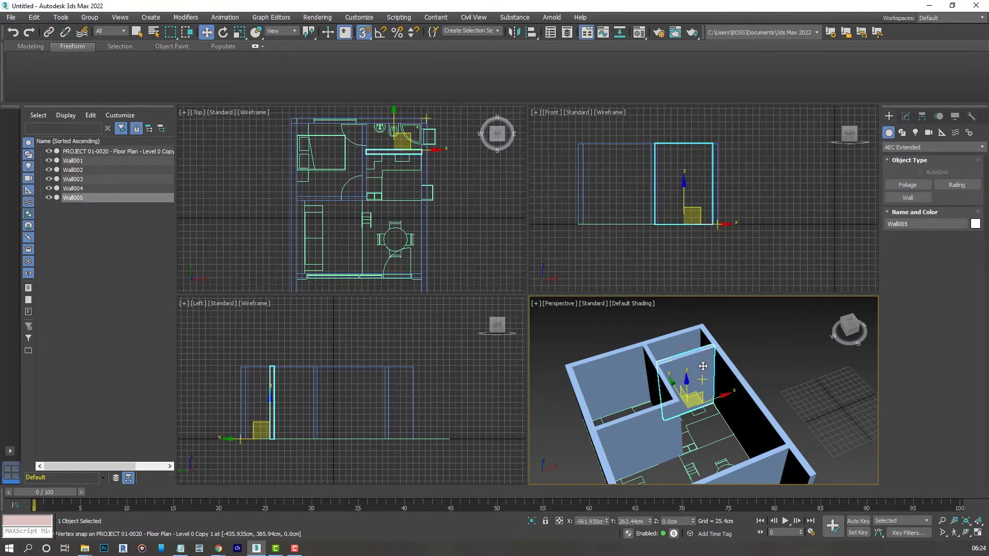
{"action": "key", "text": "Delete"}
{"action": "scroll", "coordinate": [381, 165], "scroll_direction": "up", "scroll_amount": 8}
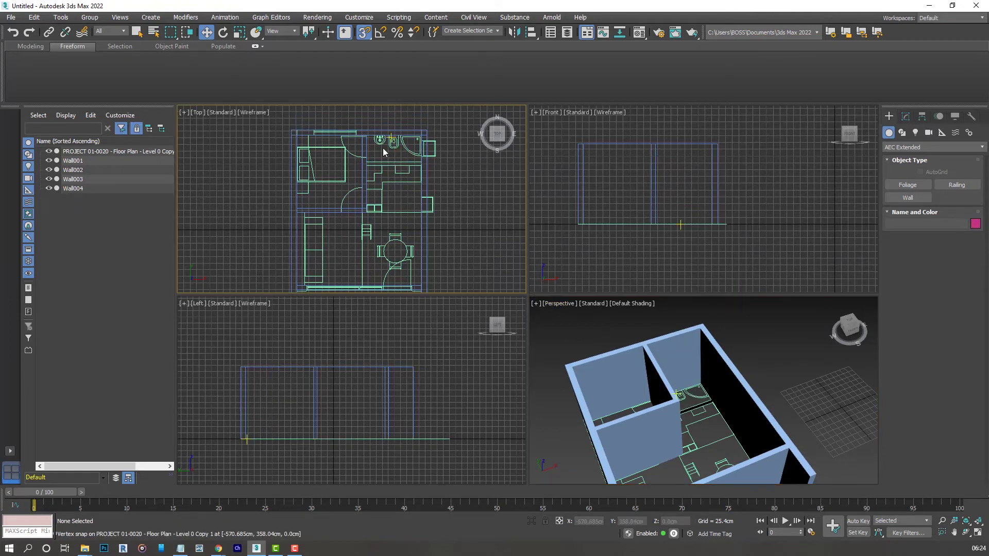
{"action": "scroll", "coordinate": [629, 410], "scroll_direction": "up", "scroll_amount": 6}
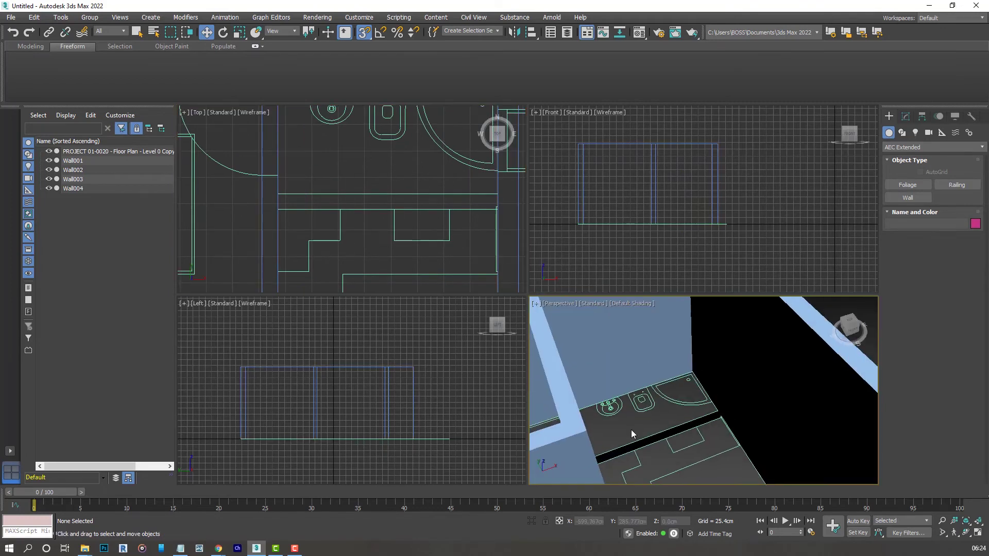
{"action": "middle_click_drag", "start_coordinate": [394, 210], "coordinate": [362, 219]}
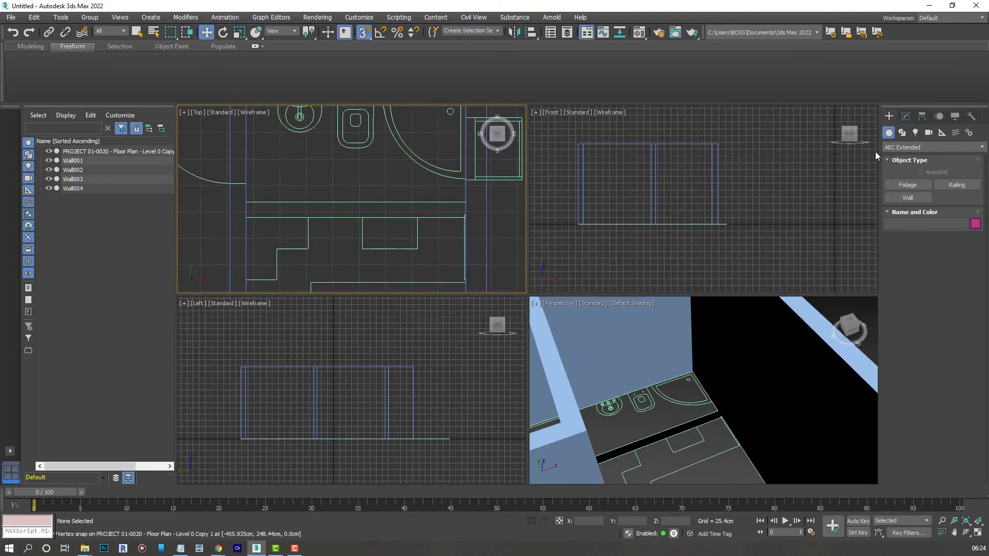
Step: Reactivate the Wall tool at 15 cm width and 300 cm height, zoomed on the bathroom corner
{"action": "left_click", "coordinate": [151, 17]}
{"action": "mouse_move", "coordinate": [165, 58]}
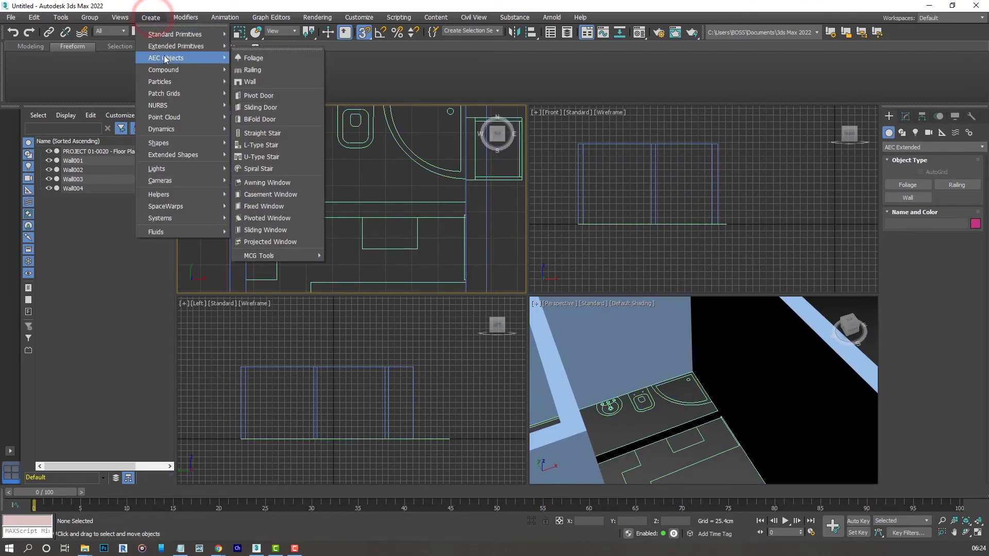
{"action": "left_click", "coordinate": [267, 82]}
{"action": "scroll", "coordinate": [277, 202], "scroll_direction": "up", "scroll_amount": 3}
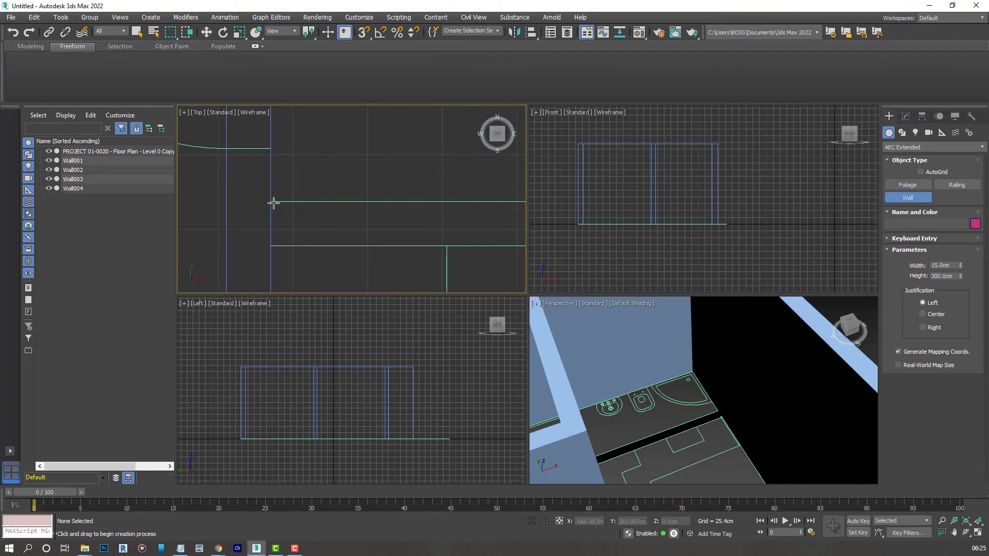
{"action": "scroll", "coordinate": [258, 222], "scroll_direction": "down", "scroll_amount": 4}
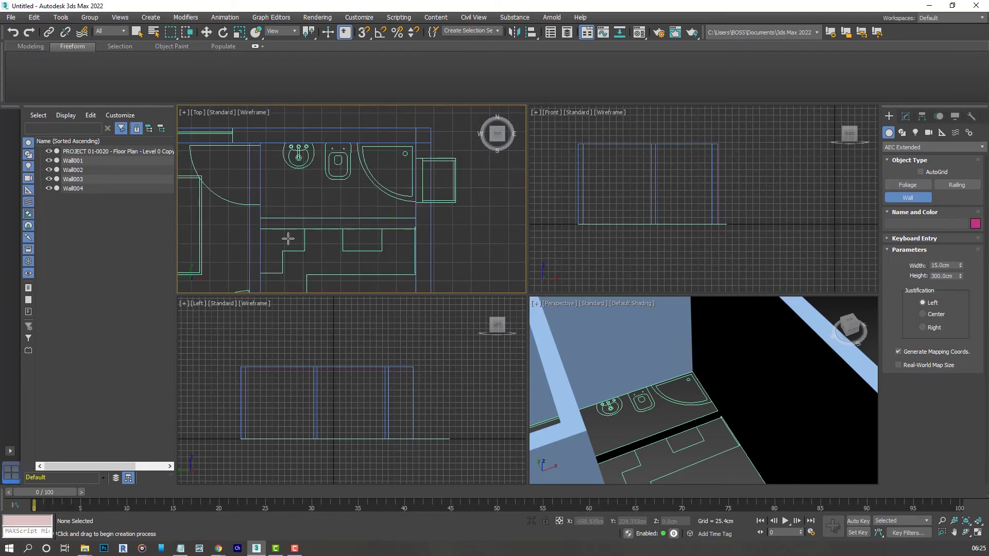
{"action": "scroll", "coordinate": [263, 235], "scroll_direction": "up", "scroll_amount": 6}
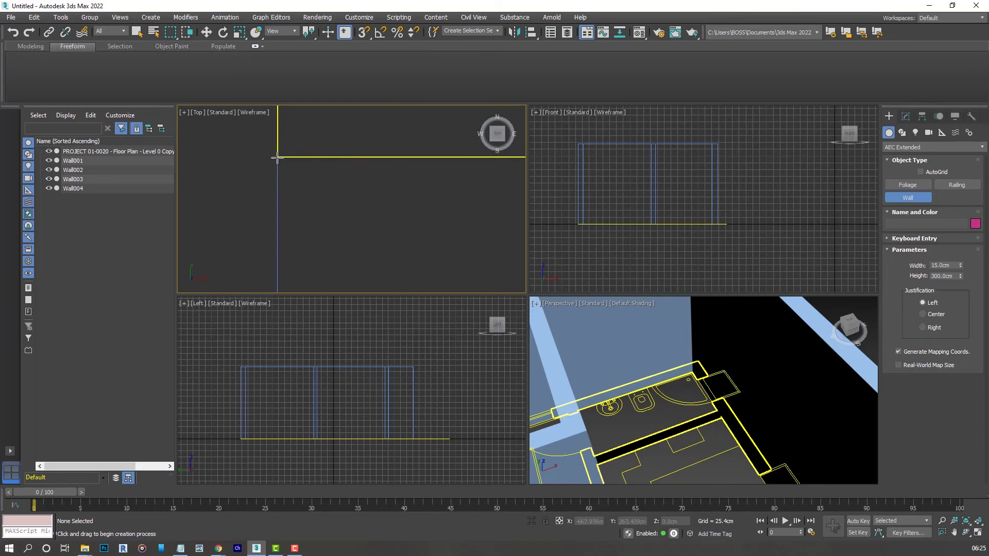
Step: Draw a 15 cm wall from the bathroom's left corner to its right corner along the bottom edge
{"action": "left_click", "coordinate": [277, 158]}
{"action": "scroll", "coordinate": [304, 275], "scroll_direction": "down", "scroll_amount": 3}
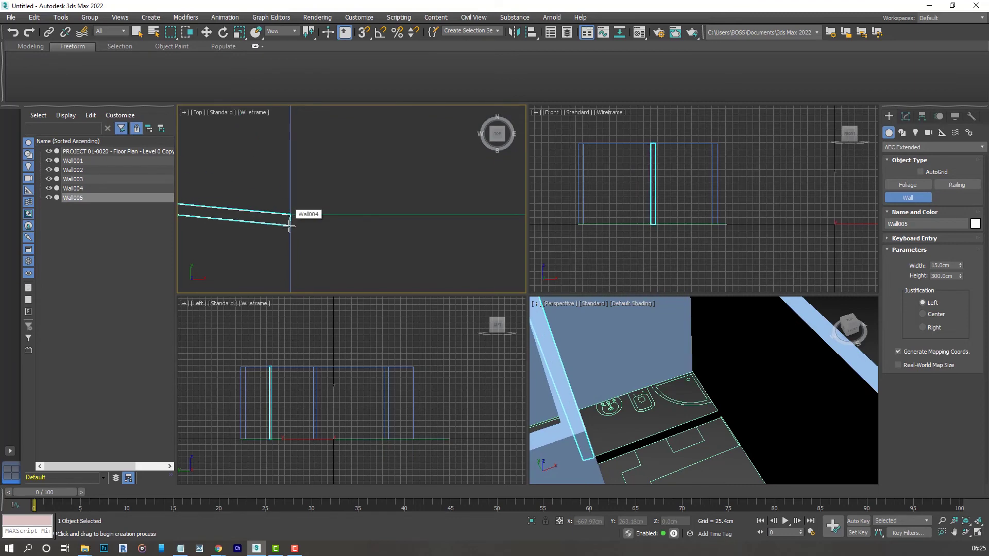
{"action": "scroll", "coordinate": [272, 212], "scroll_direction": "down", "scroll_amount": 5}
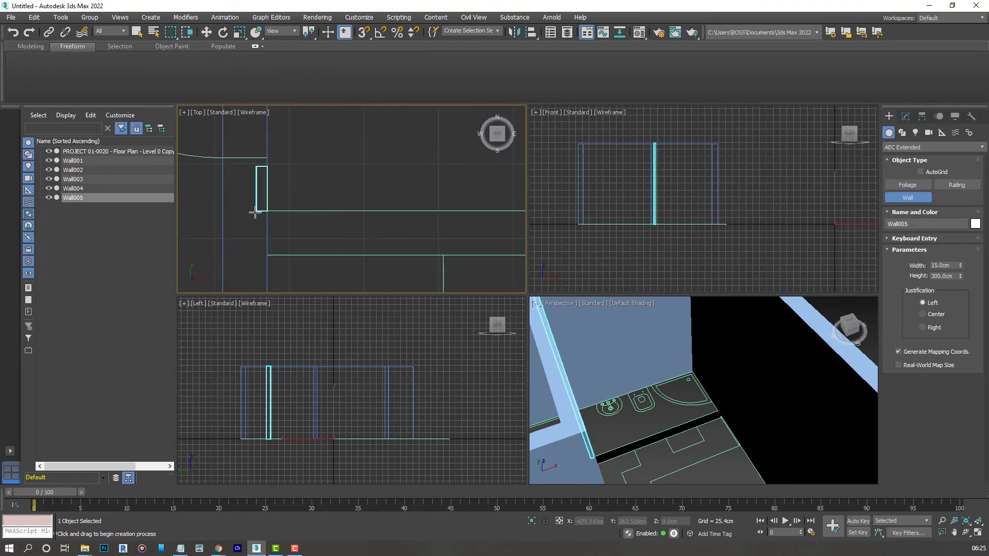
{"action": "scroll", "coordinate": [255, 212], "scroll_direction": "down", "scroll_amount": 4}
{"action": "scroll", "coordinate": [424, 214], "scroll_direction": "up", "scroll_amount": 5}
{"action": "scroll", "coordinate": [369, 170], "scroll_direction": "up", "scroll_amount": 2}
{"action": "scroll", "coordinate": [369, 170], "scroll_direction": "down", "scroll_amount": 4}
{"action": "scroll", "coordinate": [388, 187], "scroll_direction": "up", "scroll_amount": 5}
{"action": "scroll", "coordinate": [388, 188], "scroll_direction": "down", "scroll_amount": 4}
{"action": "scroll", "coordinate": [377, 143], "scroll_direction": "up", "scroll_amount": 4}
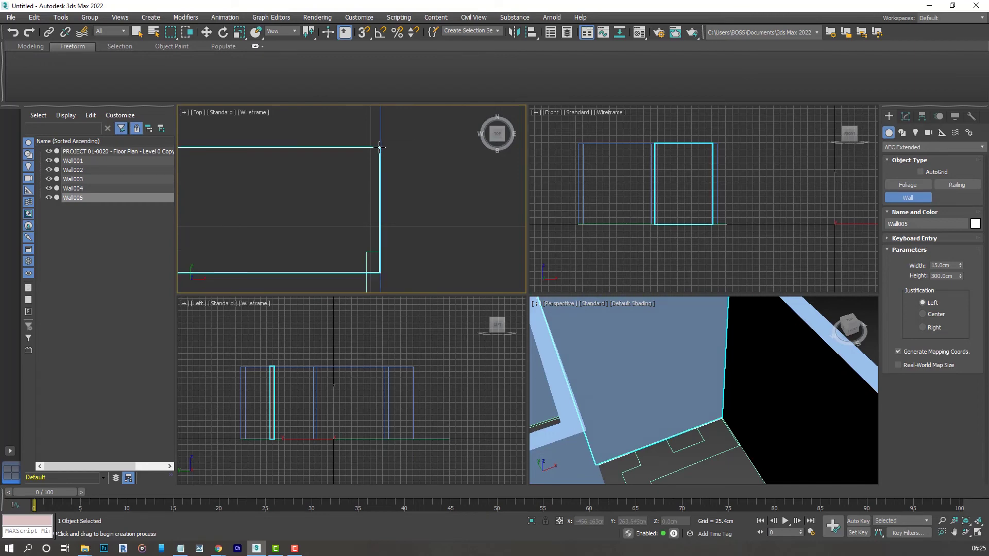
{"action": "left_click", "coordinate": [380, 148]}
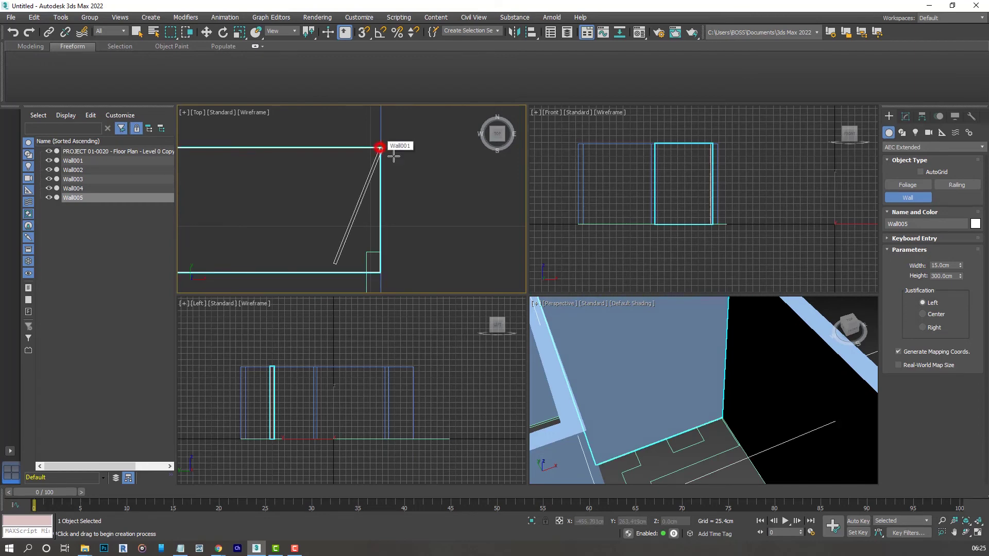
{"action": "right_click", "coordinate": [427, 193]}
{"action": "scroll", "coordinate": [446, 218], "scroll_direction": "down", "scroll_amount": 4}
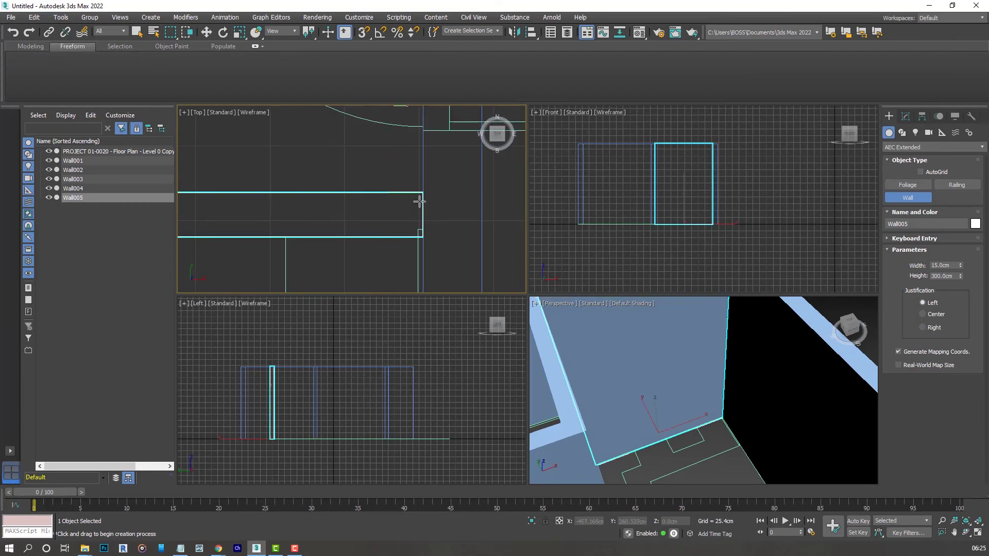
{"action": "scroll", "coordinate": [420, 201], "scroll_direction": "up", "scroll_amount": 5}
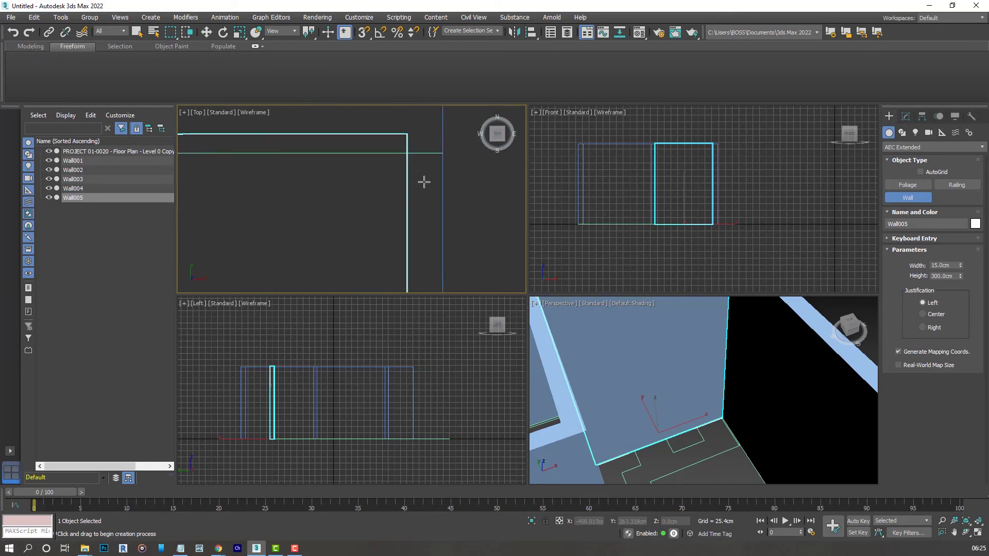
{"action": "scroll", "coordinate": [426, 191], "scroll_direction": "down", "scroll_amount": 6}
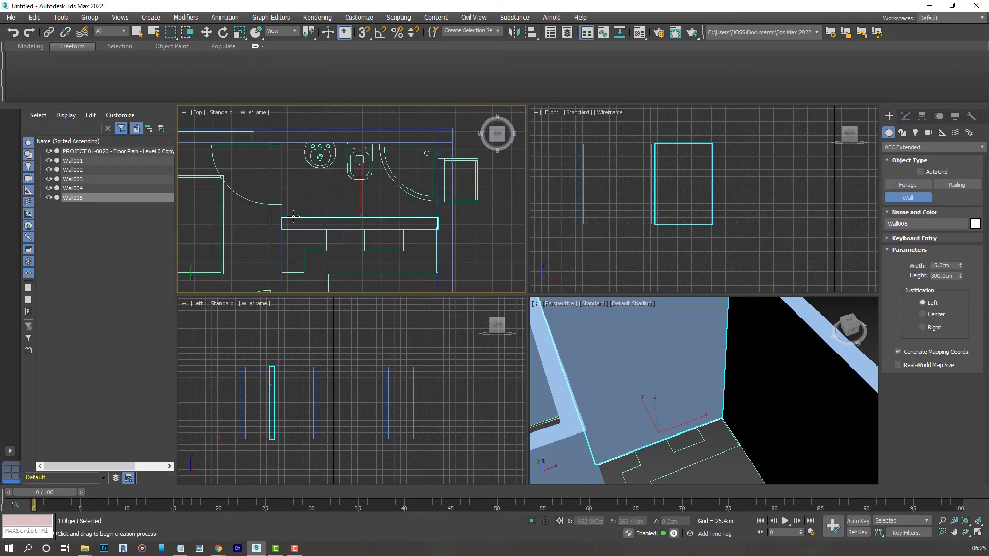
{"action": "scroll", "coordinate": [293, 217], "scroll_direction": "up", "scroll_amount": 5}
Step: Delete the just-drawn wall and redraw it between the bathroom's snapped left and right corners
{"action": "key", "text": "Delete"}
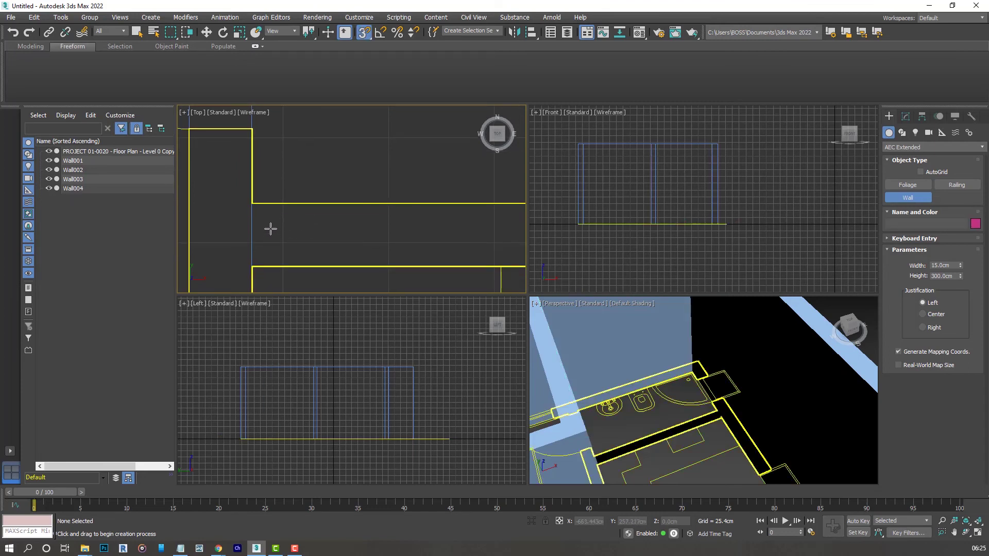
{"action": "left_click", "coordinate": [251, 203]}
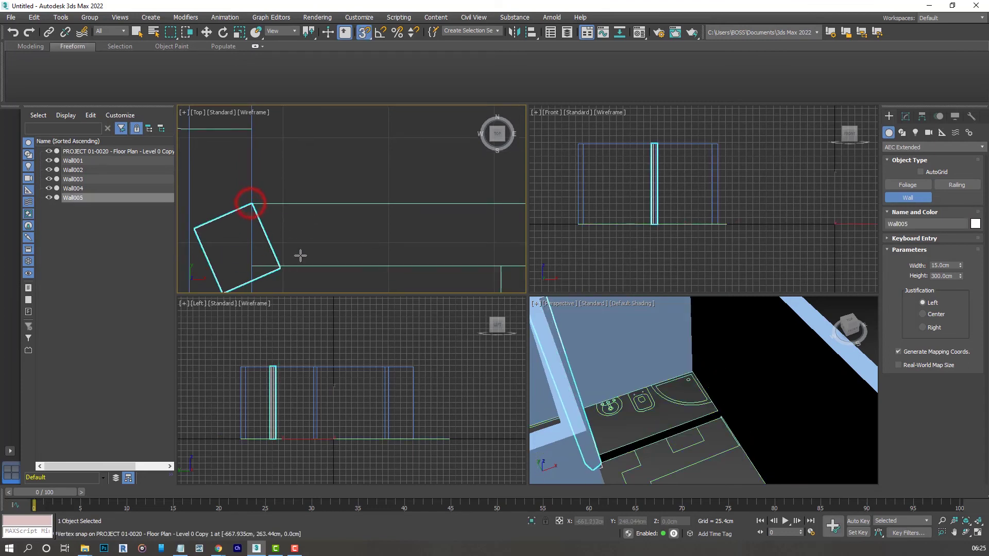
{"action": "scroll", "coordinate": [248, 227], "scroll_direction": "down", "scroll_amount": 7}
{"action": "scroll", "coordinate": [419, 234], "scroll_direction": "up", "scroll_amount": 4}
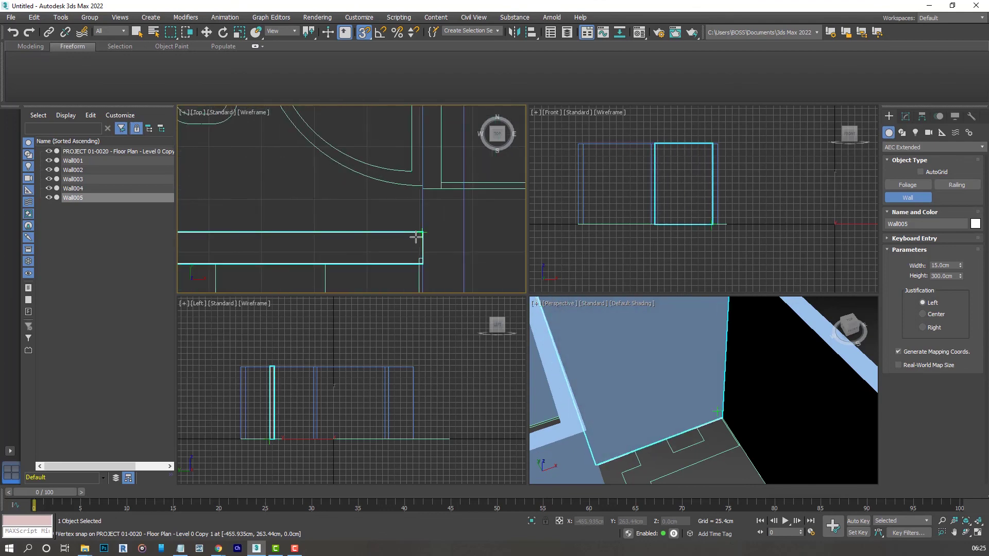
{"action": "left_click", "coordinate": [423, 231]}
{"action": "right_click", "coordinate": [441, 221]}
Step: Pan the Perspective view to check the new bathroom wall
{"action": "scroll", "coordinate": [441, 221], "scroll_direction": "down", "scroll_amount": 4}
{"action": "left_click", "coordinate": [590, 372]}
{"action": "scroll", "coordinate": [590, 371], "scroll_direction": "down", "scroll_amount": 5}
{"action": "scroll", "coordinate": [592, 381], "scroll_direction": "up", "scroll_amount": 4}
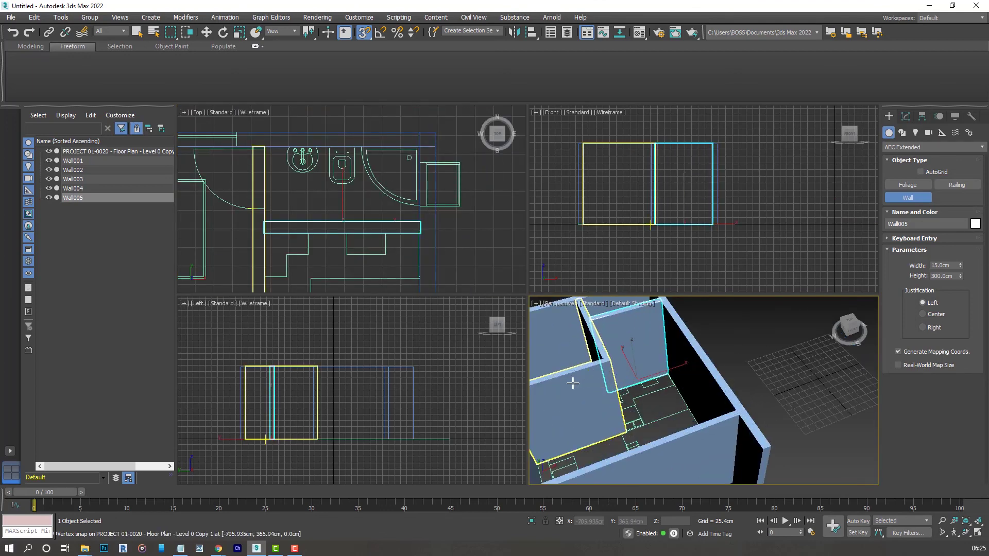
{"action": "middle_click_drag", "start_coordinate": [590, 376], "coordinate": [614, 364]}
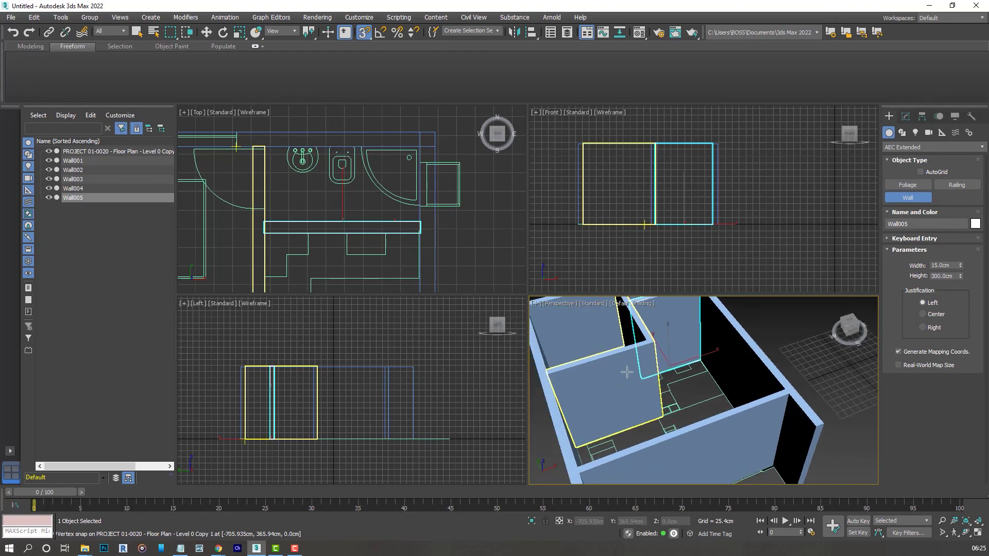